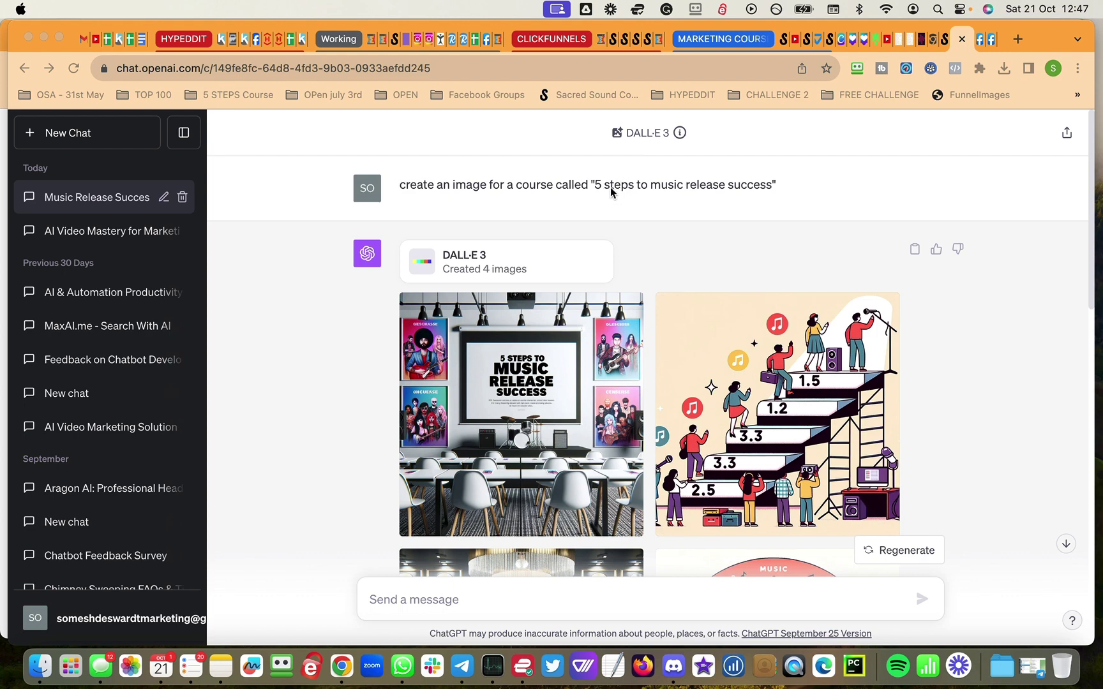
Step: Leave the four DALL·E music-release course images for the ClickFunnels landing page editor
click(600, 42)
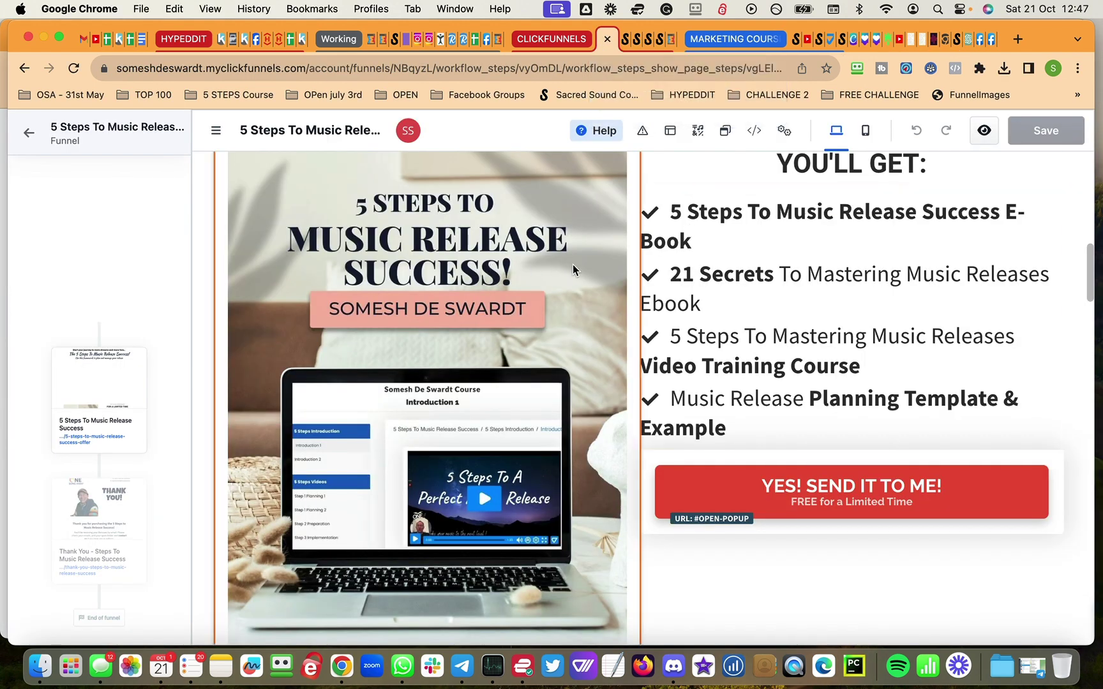
scroll(572, 269, up, 2)
scroll(572, 269, up, 2)
scroll(573, 269, up, 3)
scroll(573, 270, up, 3)
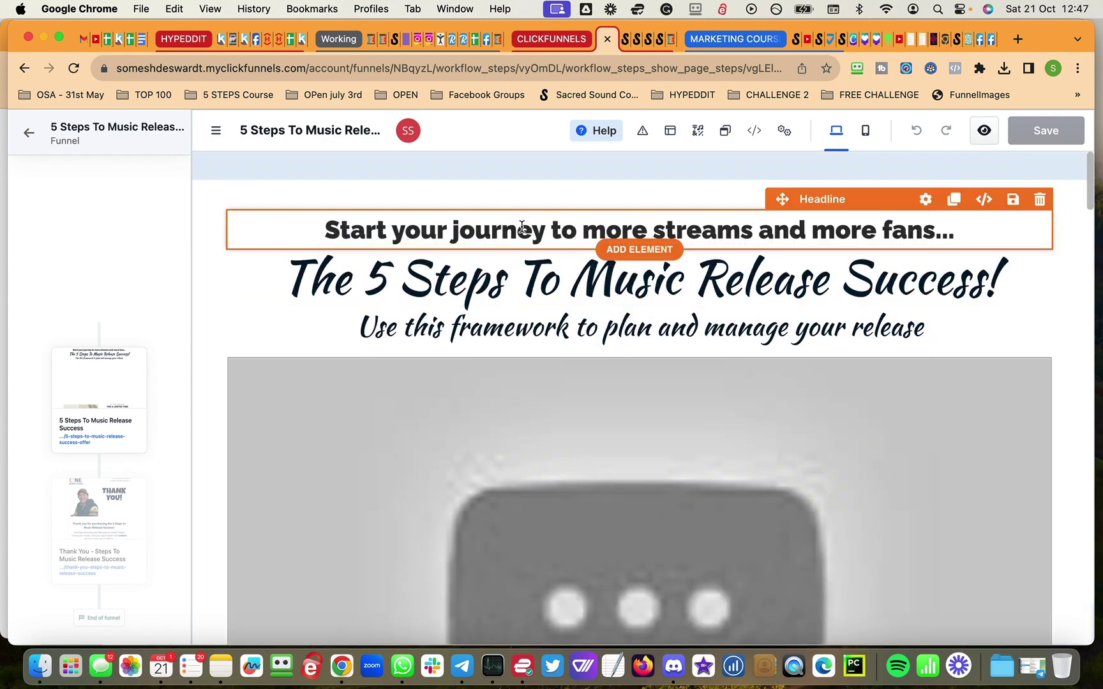
scroll(513, 226, down, 3)
scroll(612, 339, down, 3)
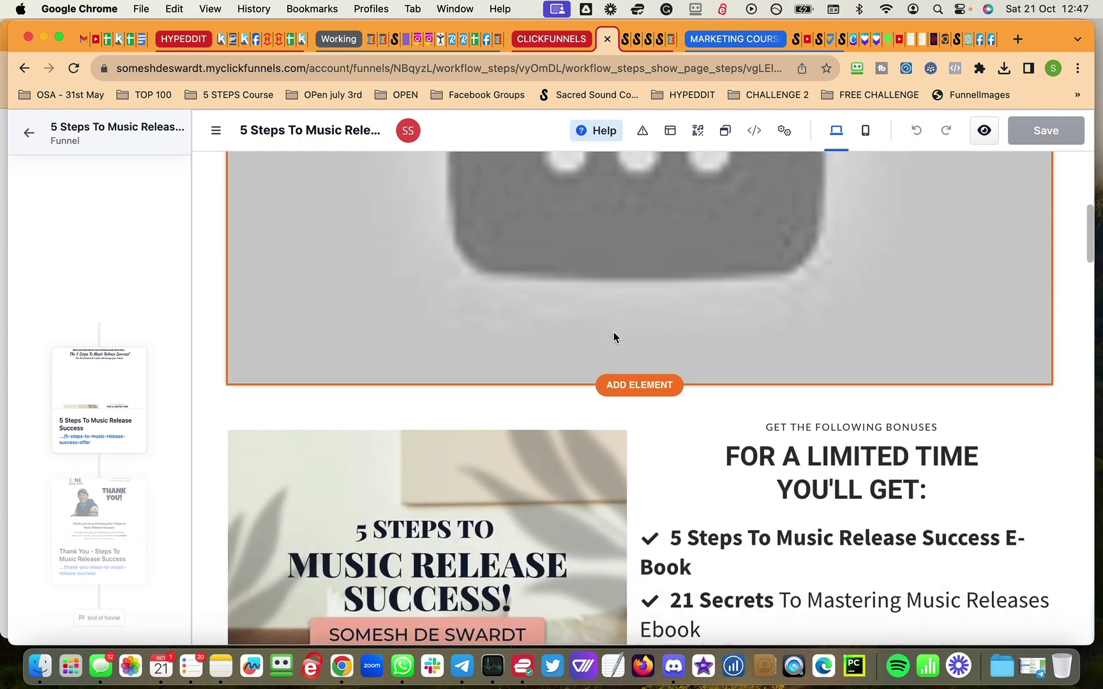
scroll(614, 332, down, 1)
scroll(620, 336, down, 1)
scroll(634, 340, down, 1)
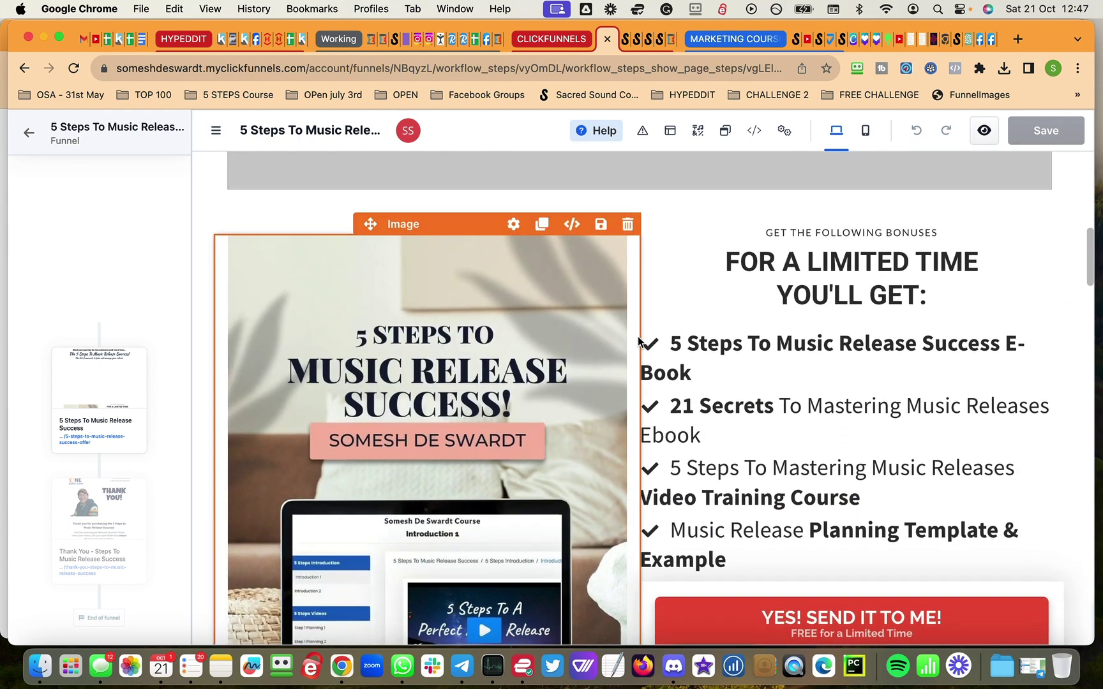
scroll(641, 343, down, 1)
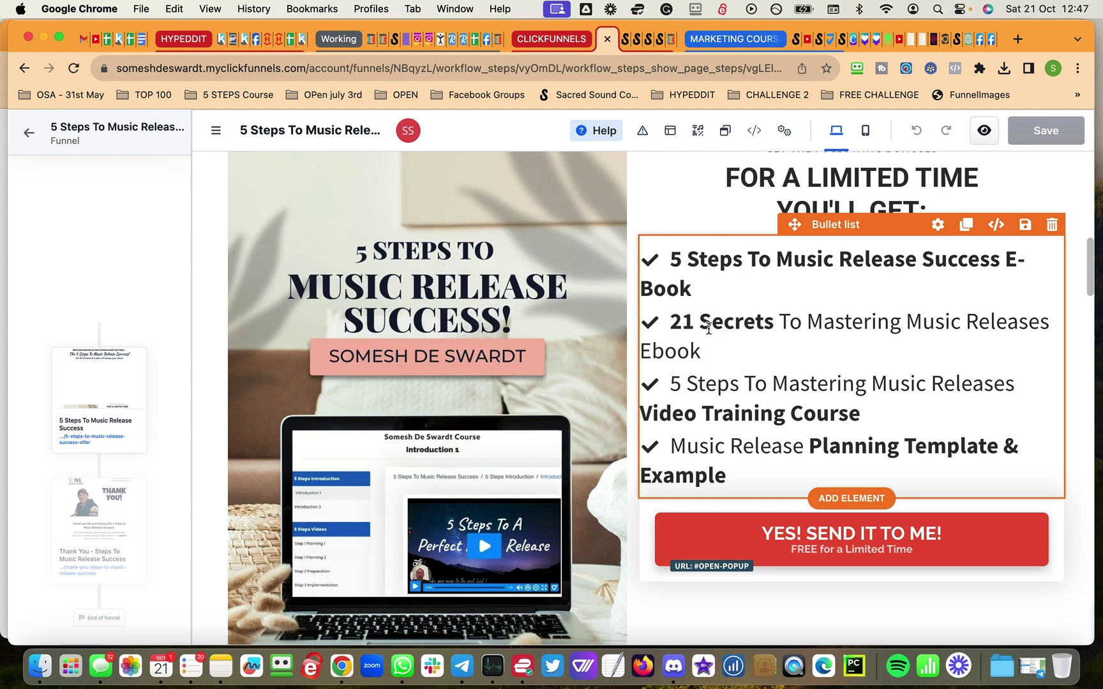
scroll(794, 330, down, 1)
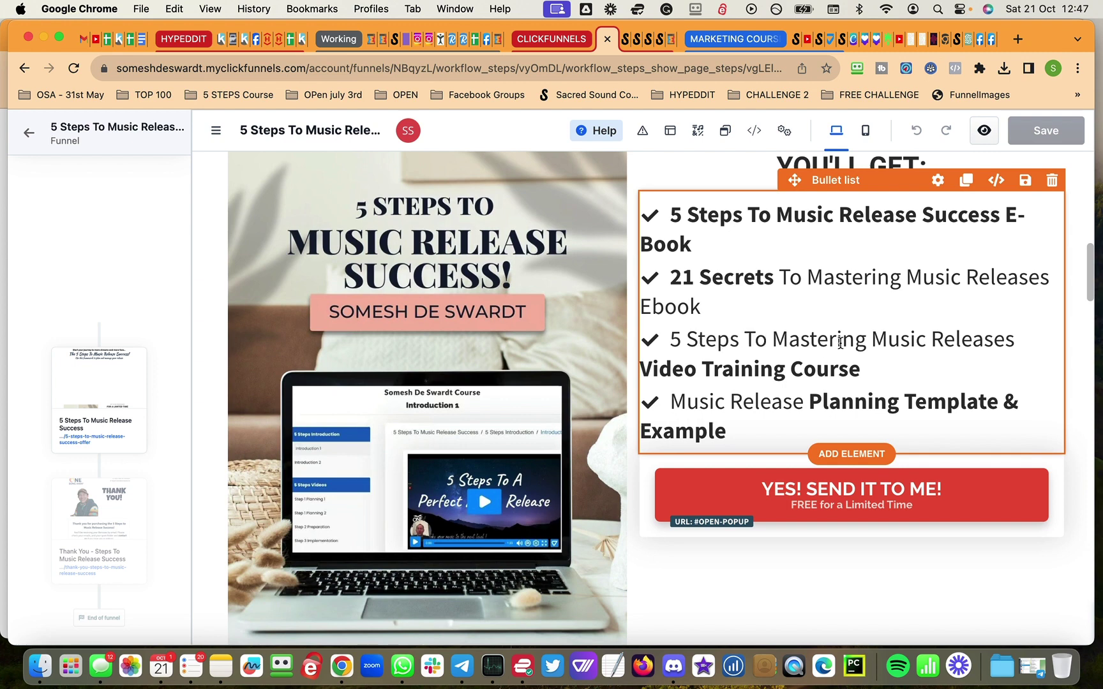
scroll(755, 356, down, 1)
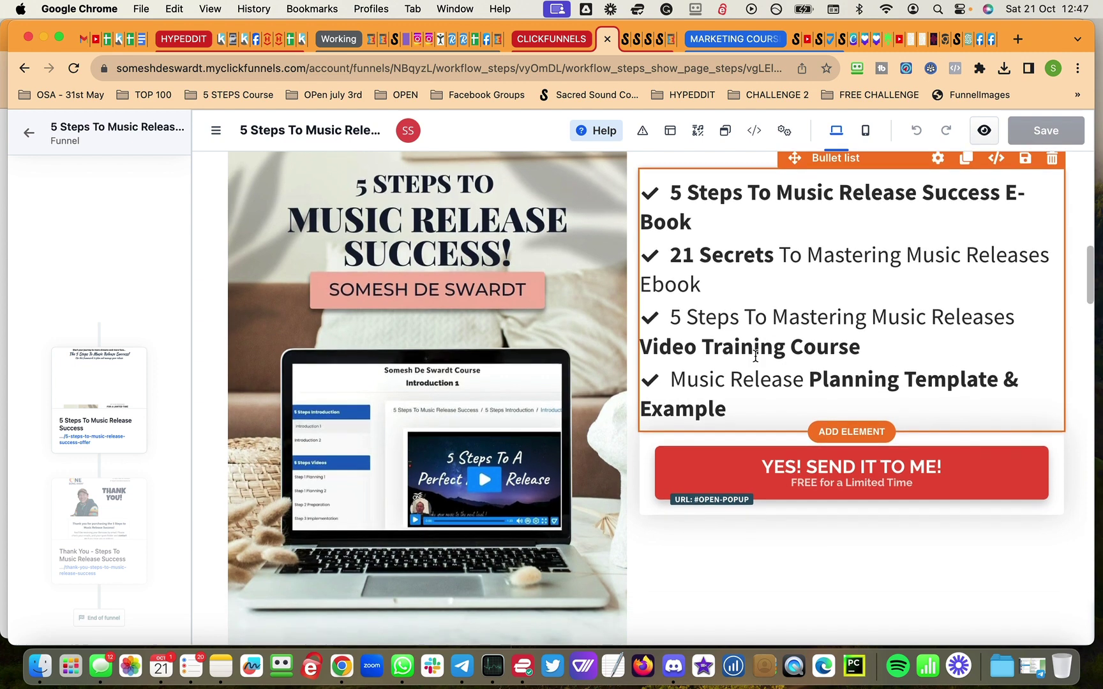
scroll(742, 388, down, 2)
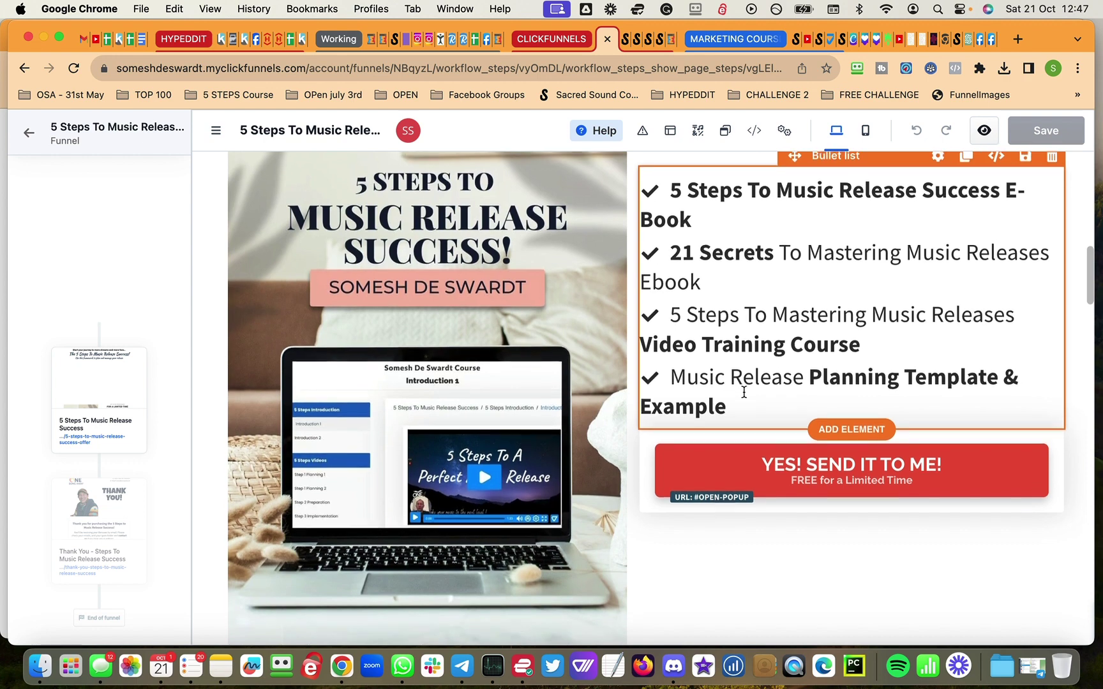
scroll(403, 332, up, 3)
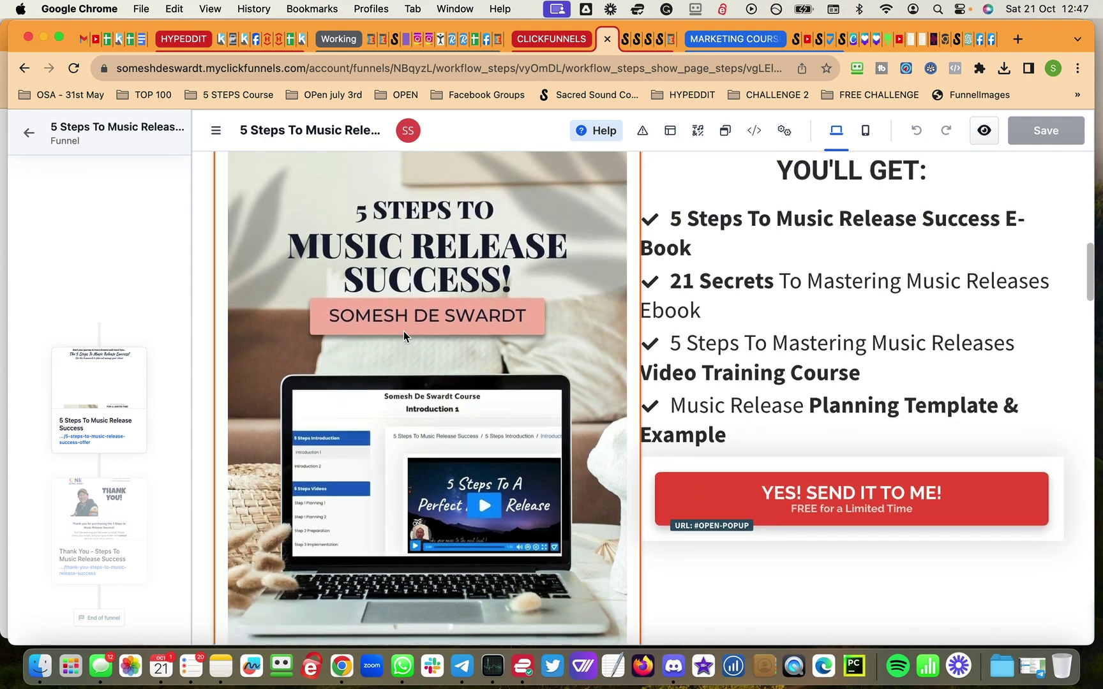
scroll(350, 281, up, 3)
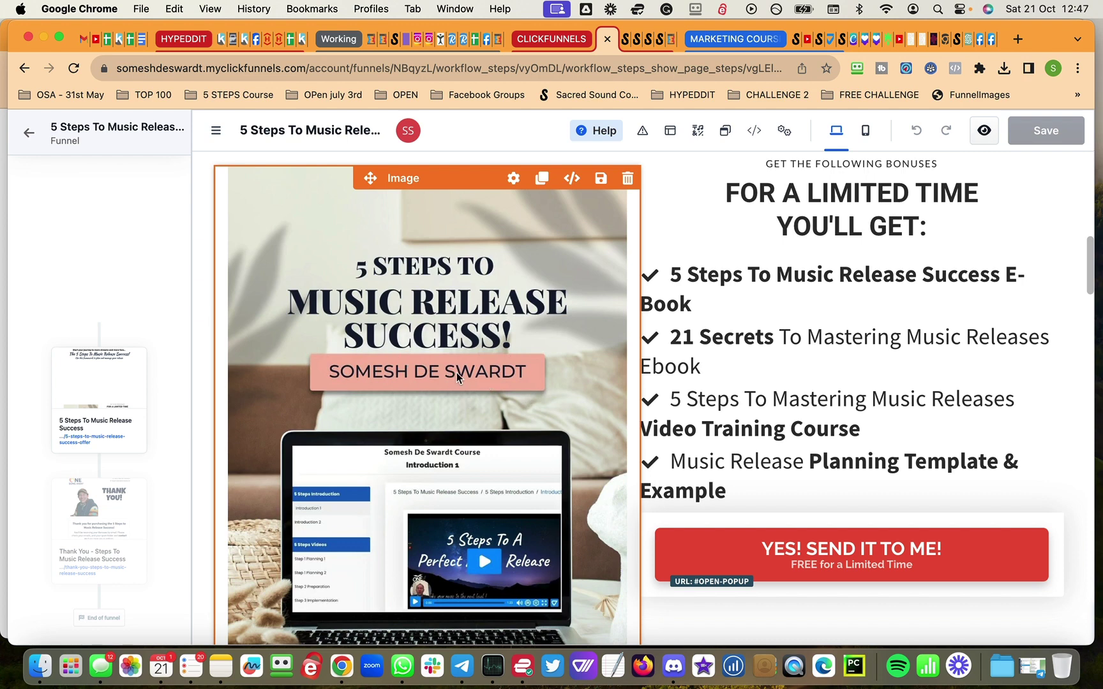
scroll(457, 372, down, 2)
scroll(466, 371, down, 3)
scroll(467, 371, up, 1)
scroll(469, 368, up, 2)
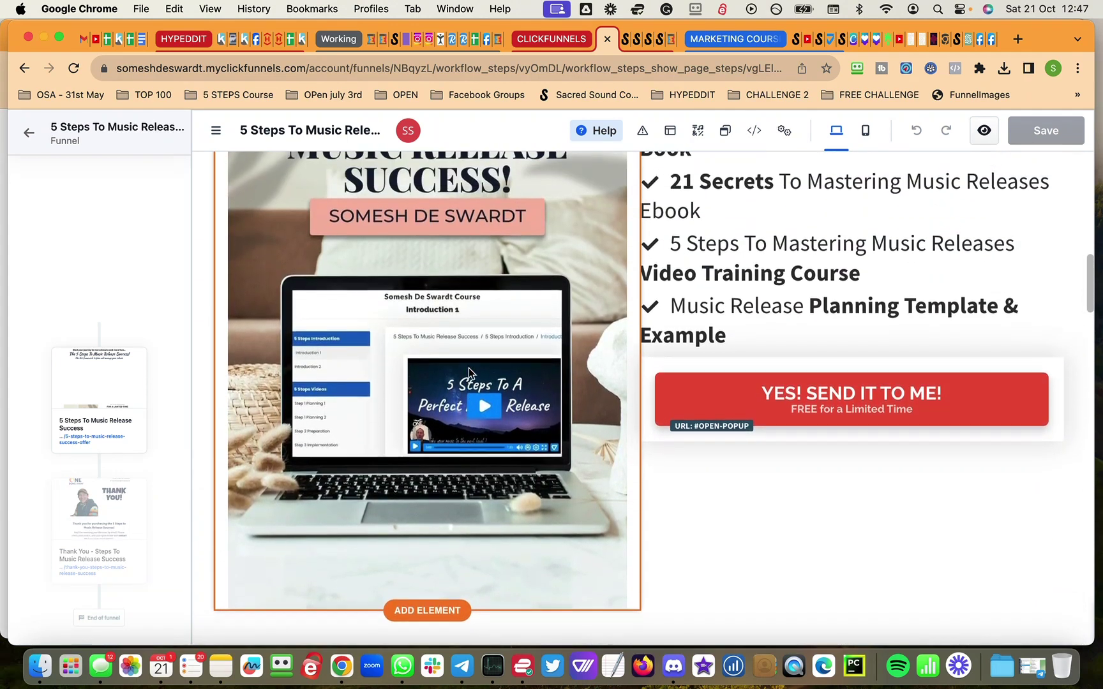
scroll(469, 368, up, 2)
scroll(469, 368, up, 2)
scroll(490, 367, up, 1)
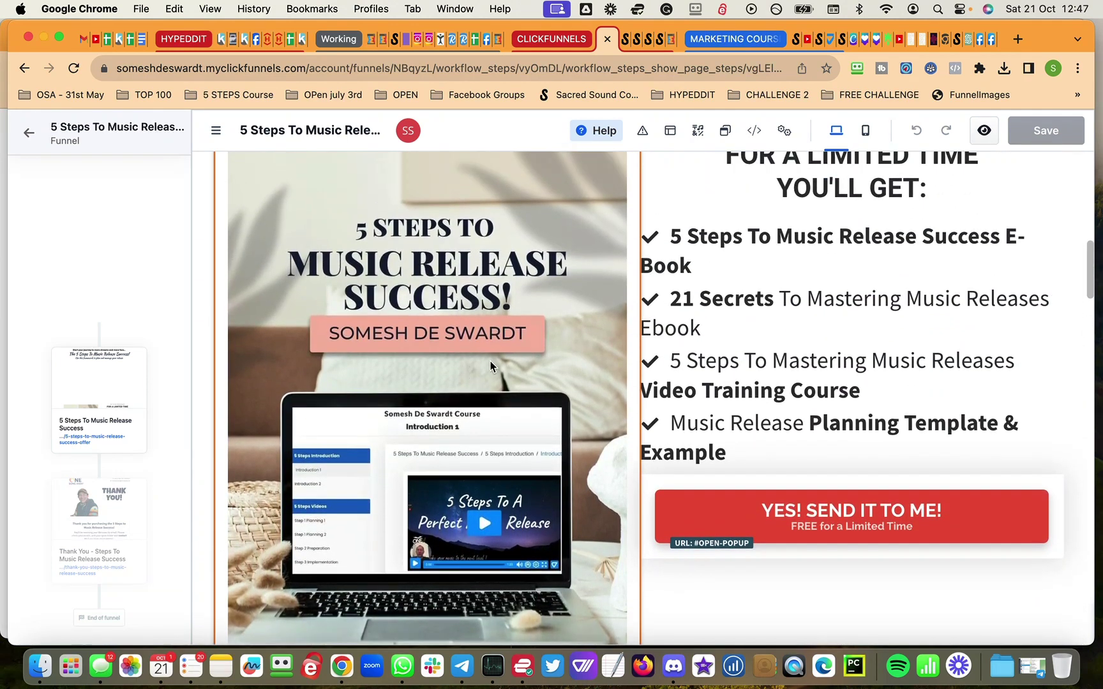
Step: Return to the ChatGPT chat with the course image prompt and its four DALL·E results
click(968, 44)
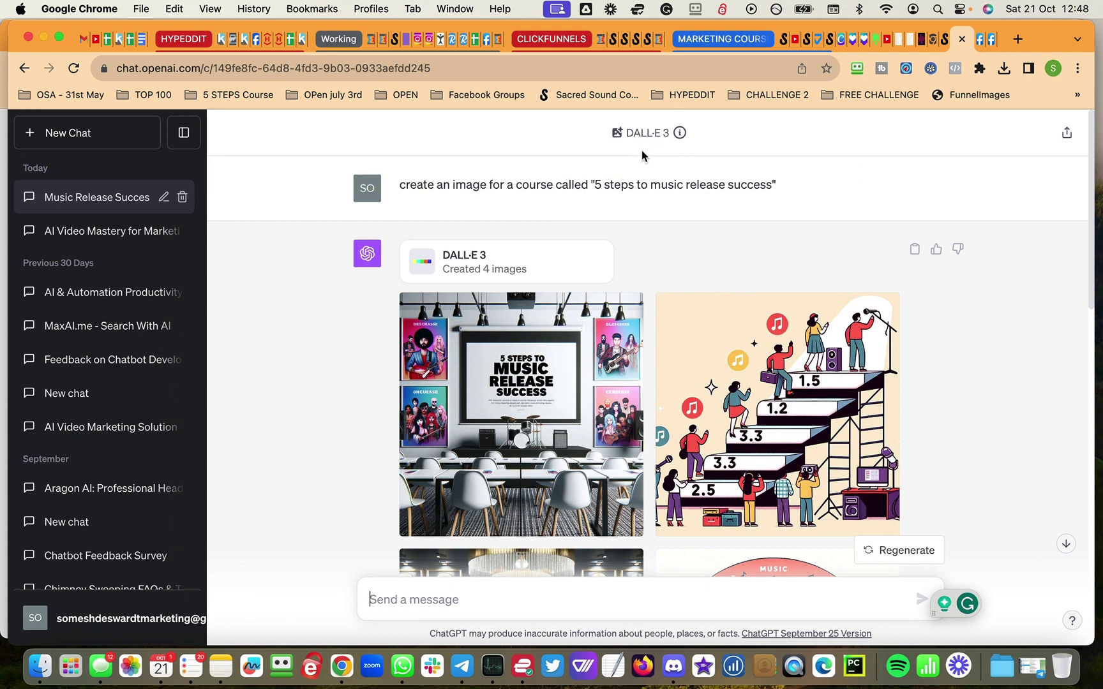
mouse_move(588, 186)
scroll(714, 204, down, 2)
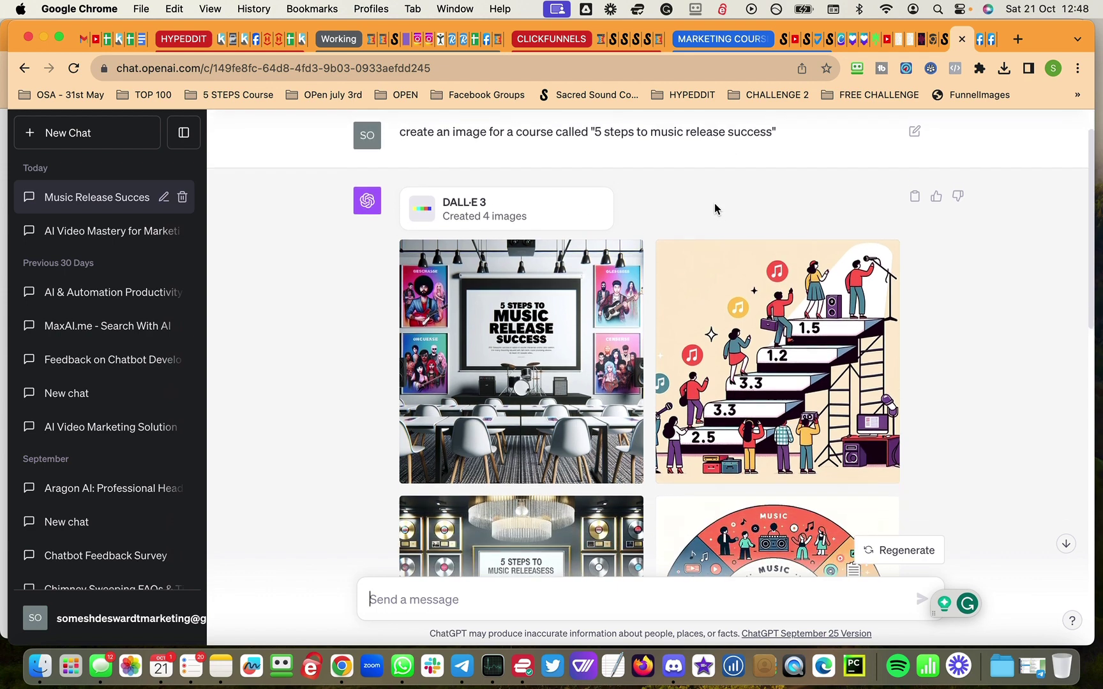
scroll(635, 269, down, 5)
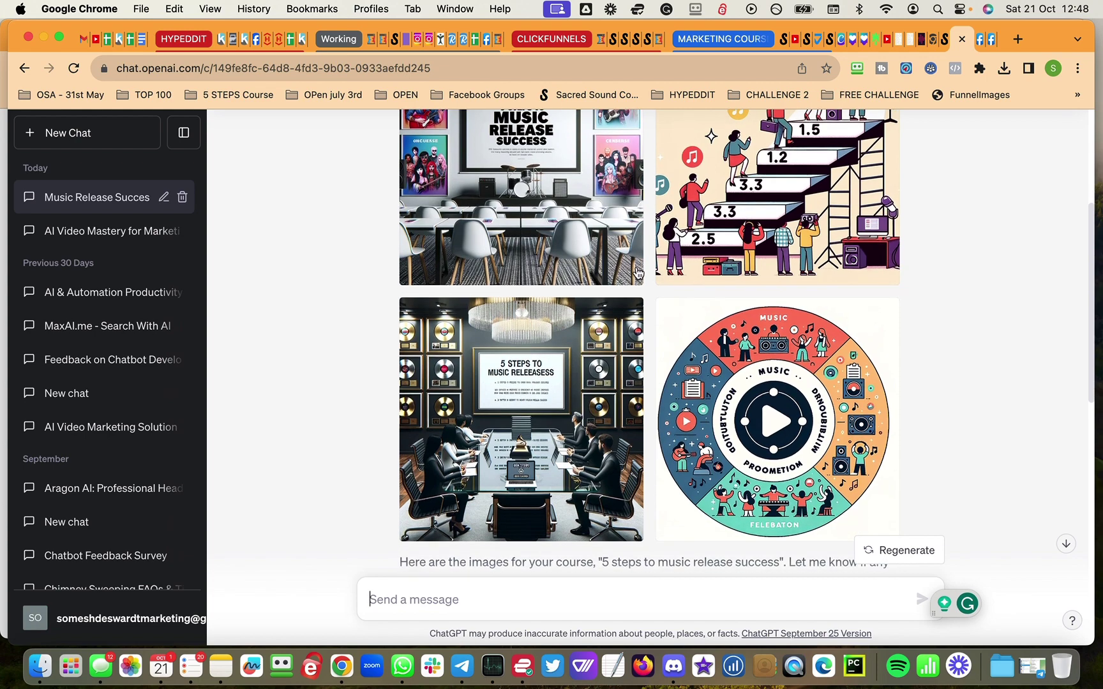
scroll(634, 276, up, 2)
scroll(517, 245, up, 1)
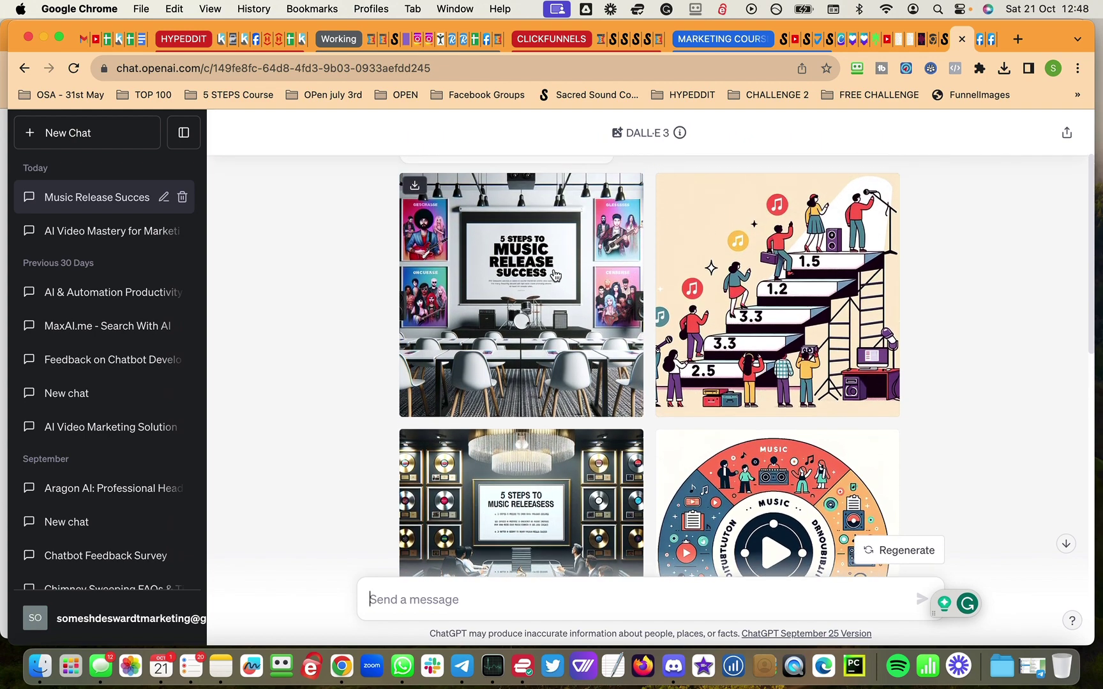
scroll(520, 304, down, 3)
scroll(520, 304, down, 3)
scroll(520, 304, down, 2)
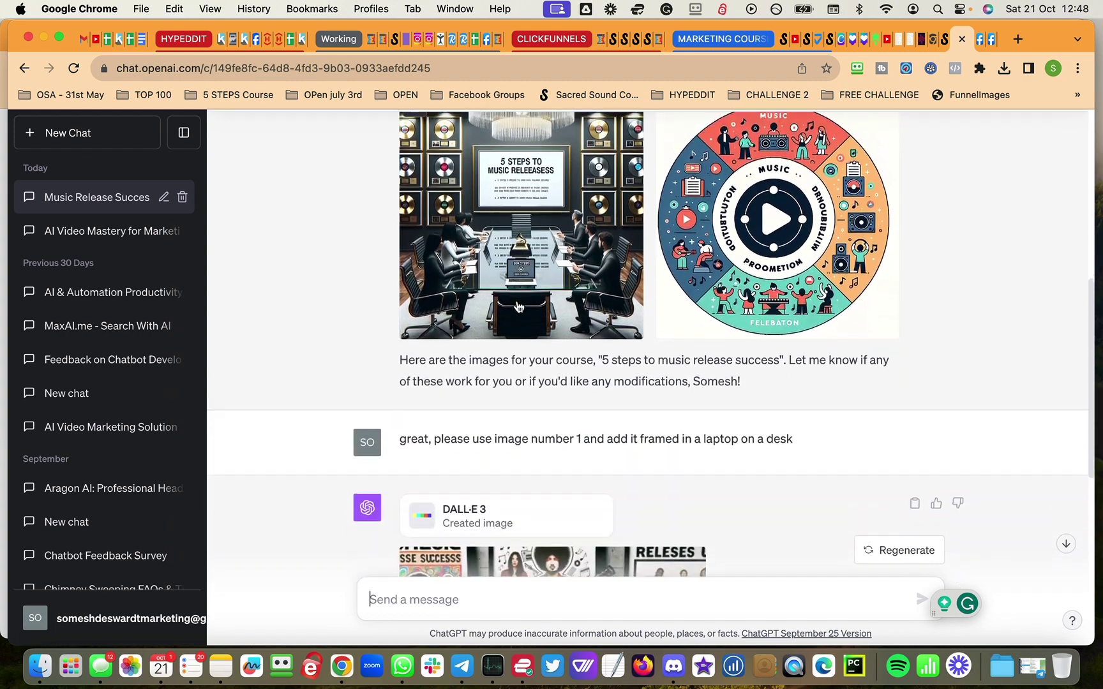
scroll(518, 307, up, 5)
scroll(518, 306, up, 2)
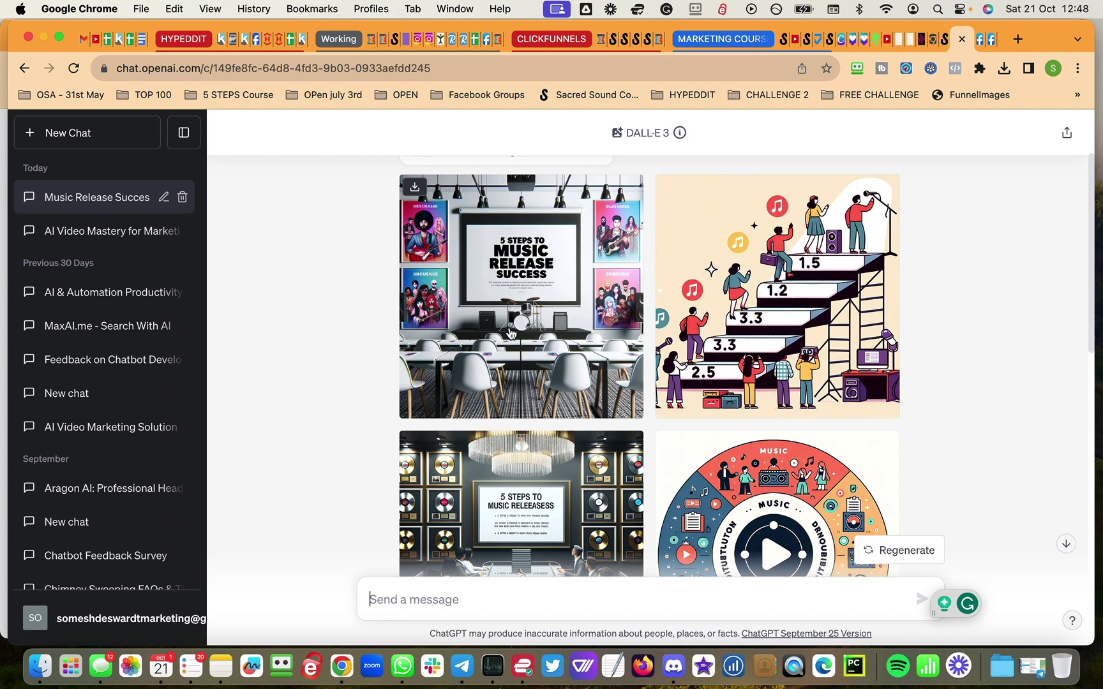
scroll(511, 334, down, 1)
scroll(511, 334, down, 1)
scroll(510, 334, down, 1)
scroll(511, 333, down, 2)
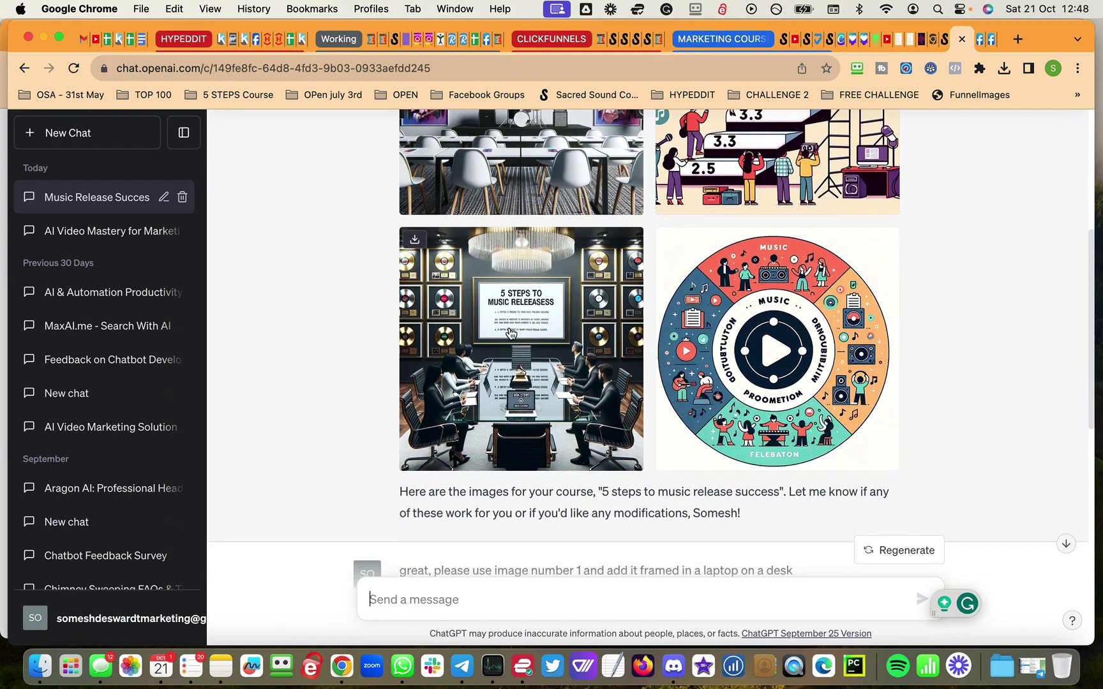
scroll(511, 333, down, 2)
scroll(500, 332, down, 1)
scroll(483, 330, down, 2)
scroll(460, 328, down, 1)
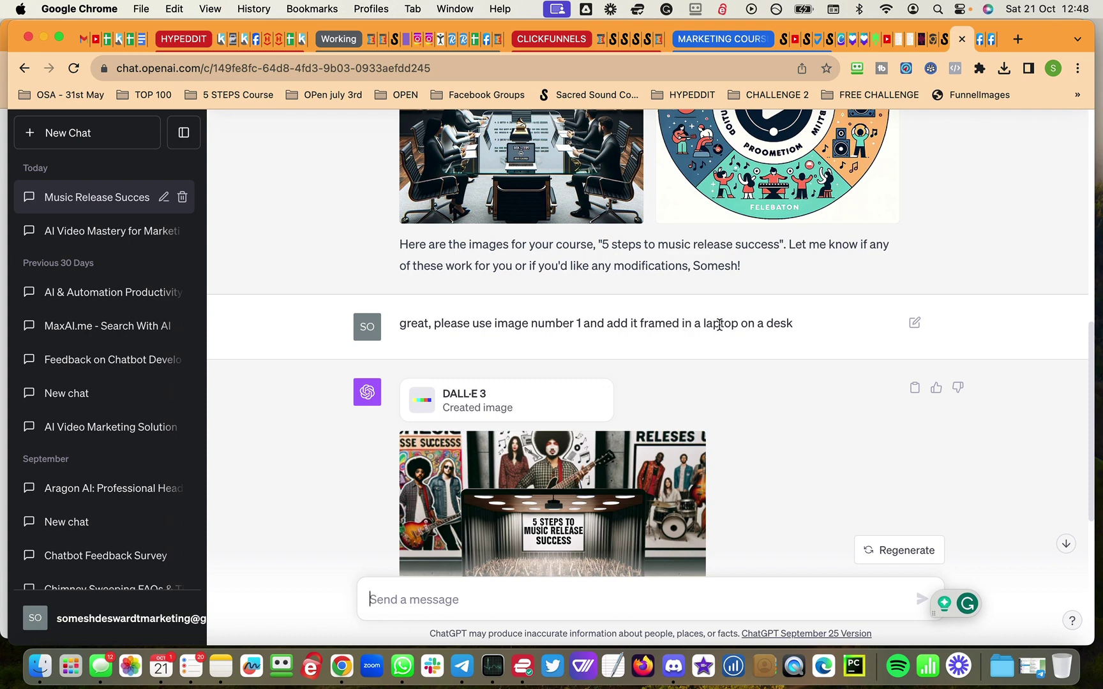
scroll(595, 333, down, 5)
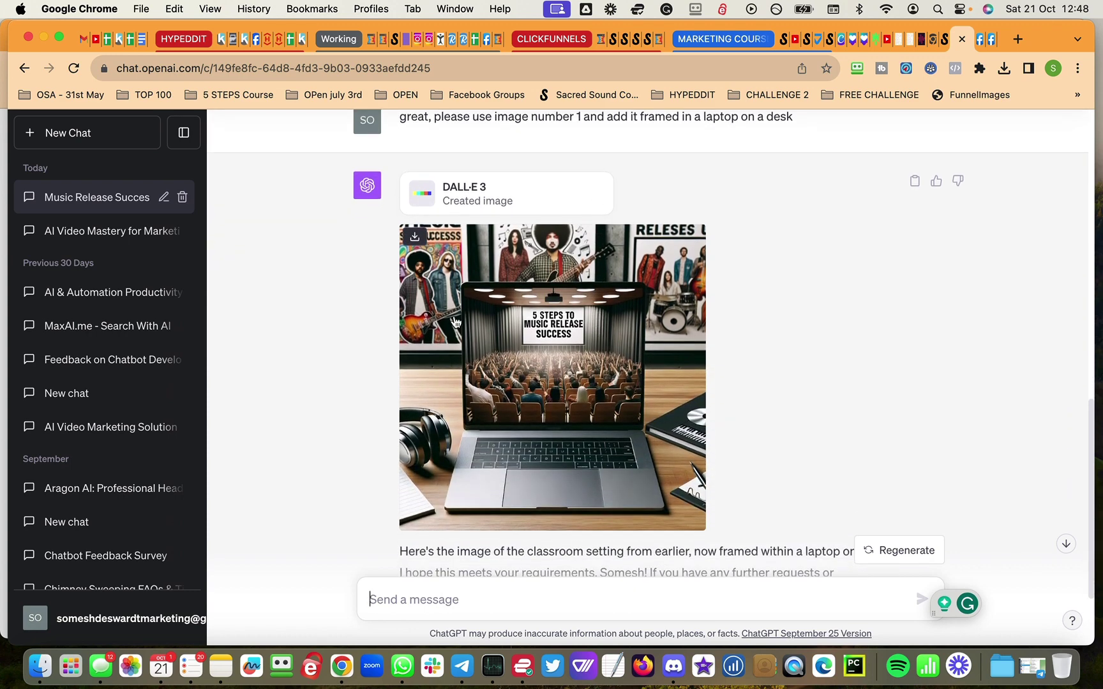
mouse_move(553, 377)
scroll(664, 430, down, 1)
scroll(664, 430, down, 2)
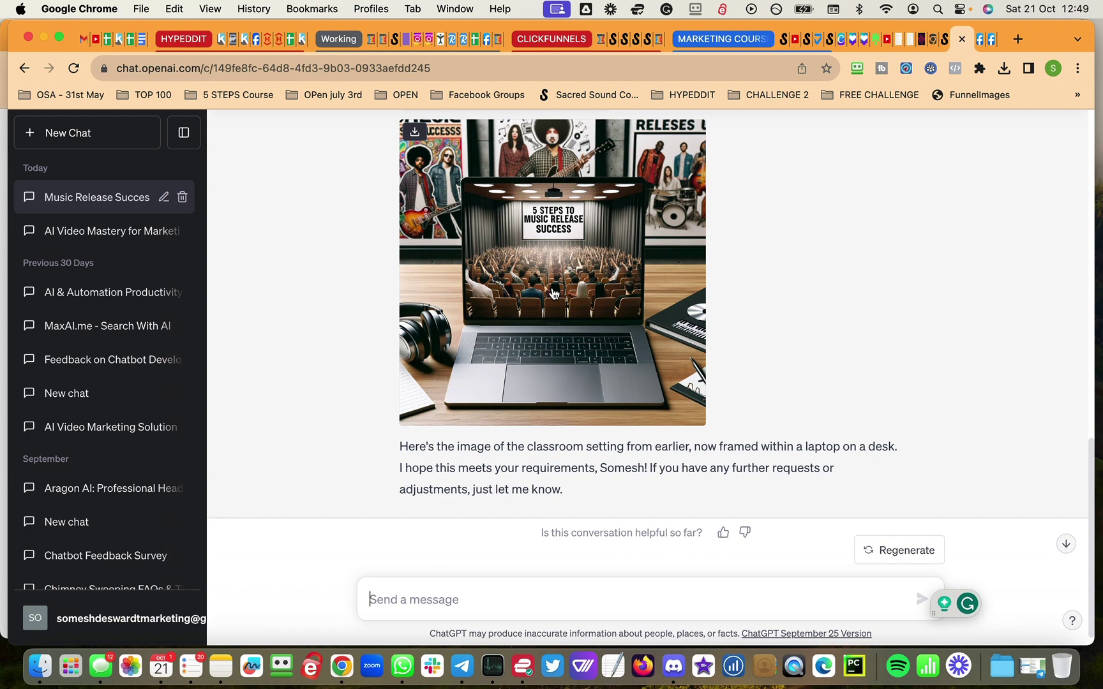
scroll(553, 293, up, 2)
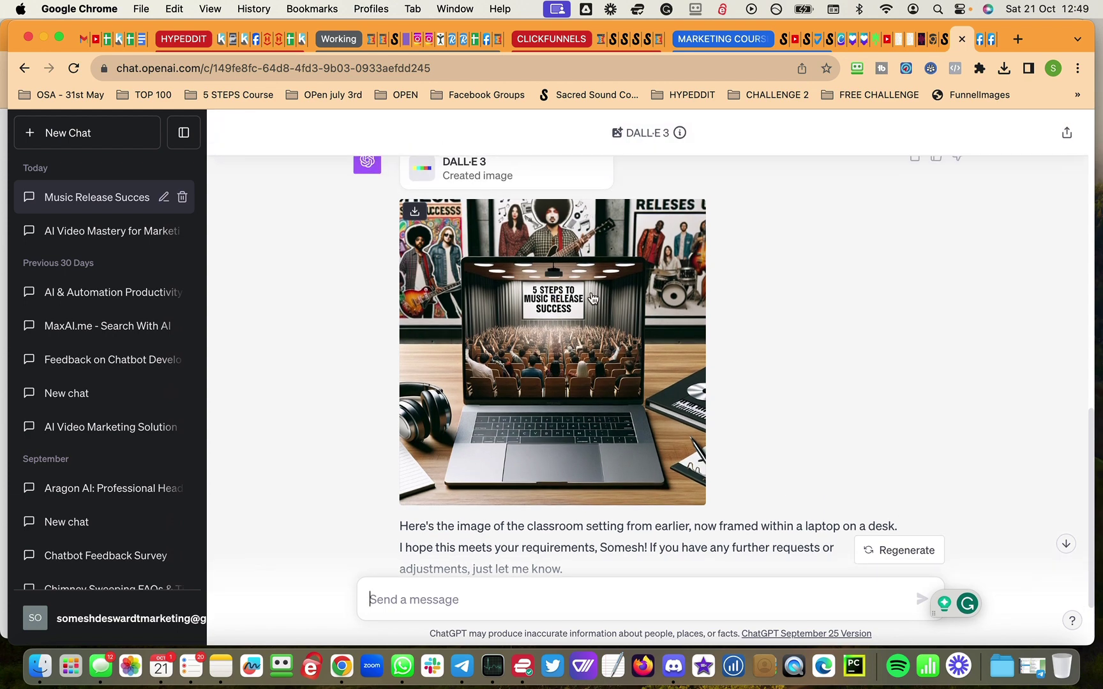
scroll(649, 370, down, 3)
scroll(649, 370, up, 2)
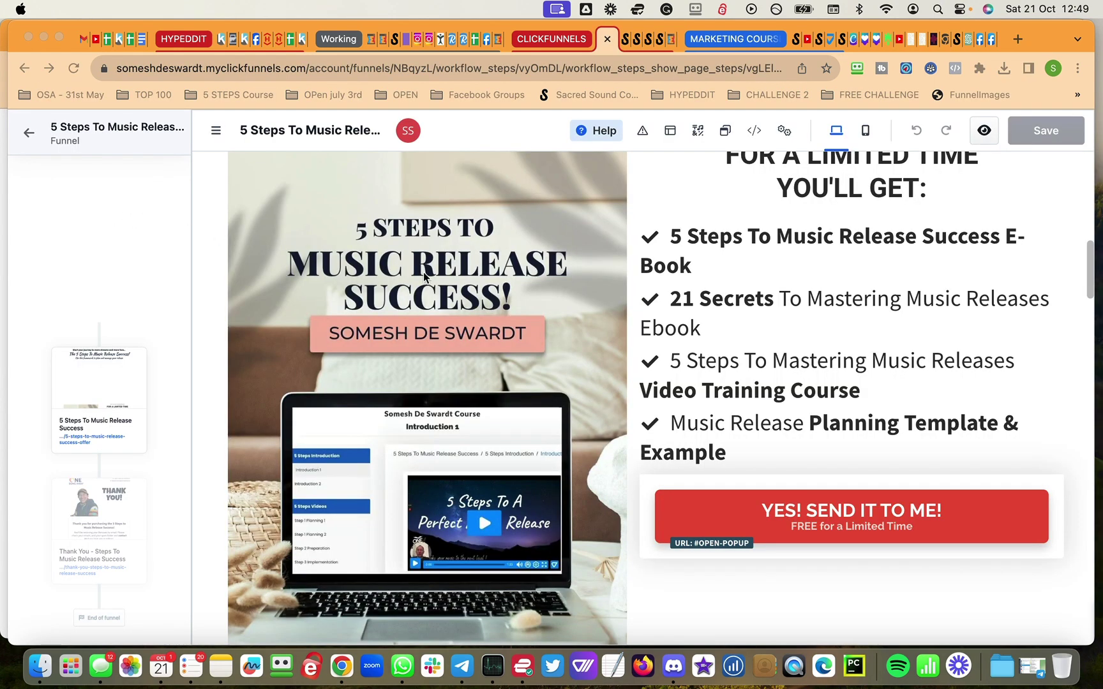
scroll(575, 314, up, 2)
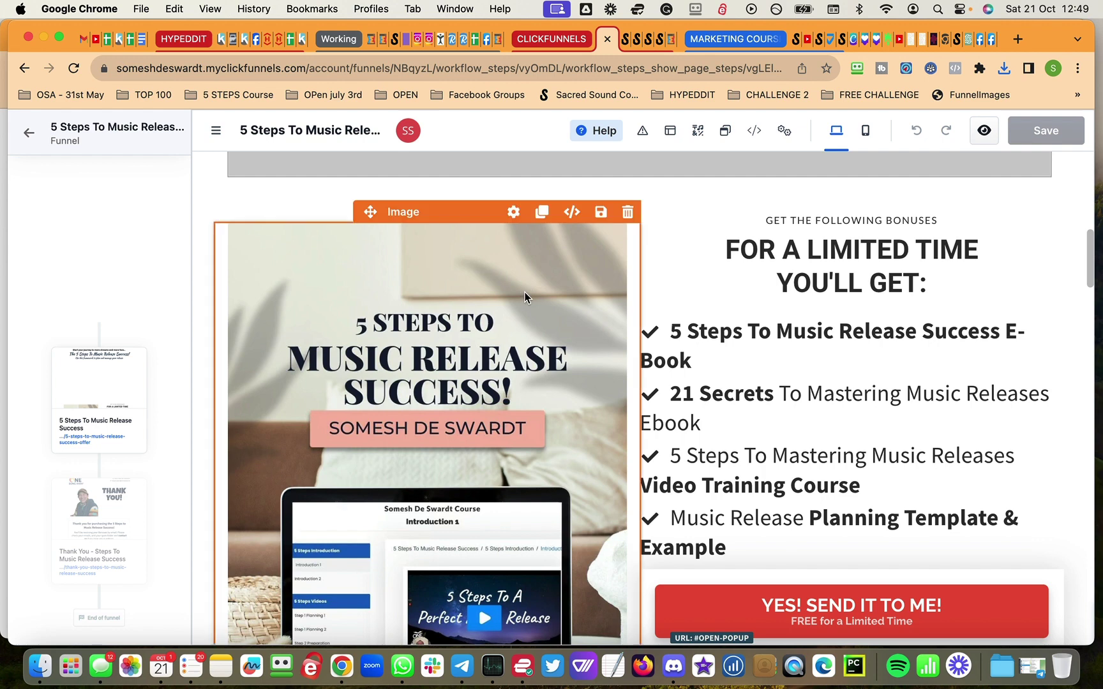
Step: Open the course image element's settings and choose Upload as its source
click(513, 212)
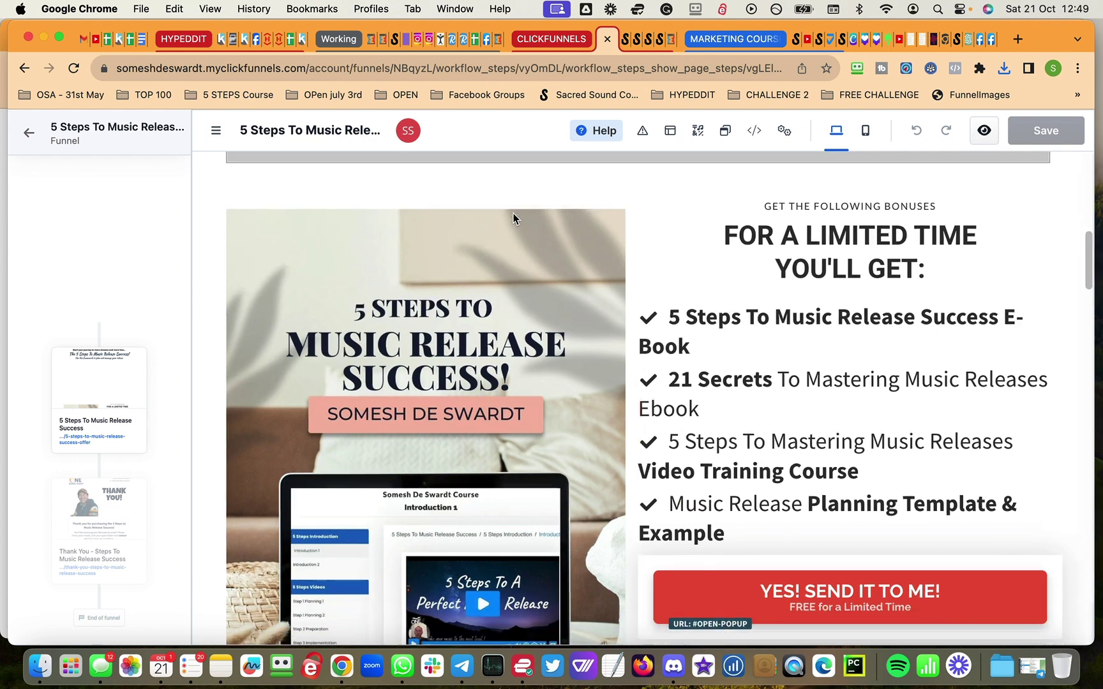
click(968, 309)
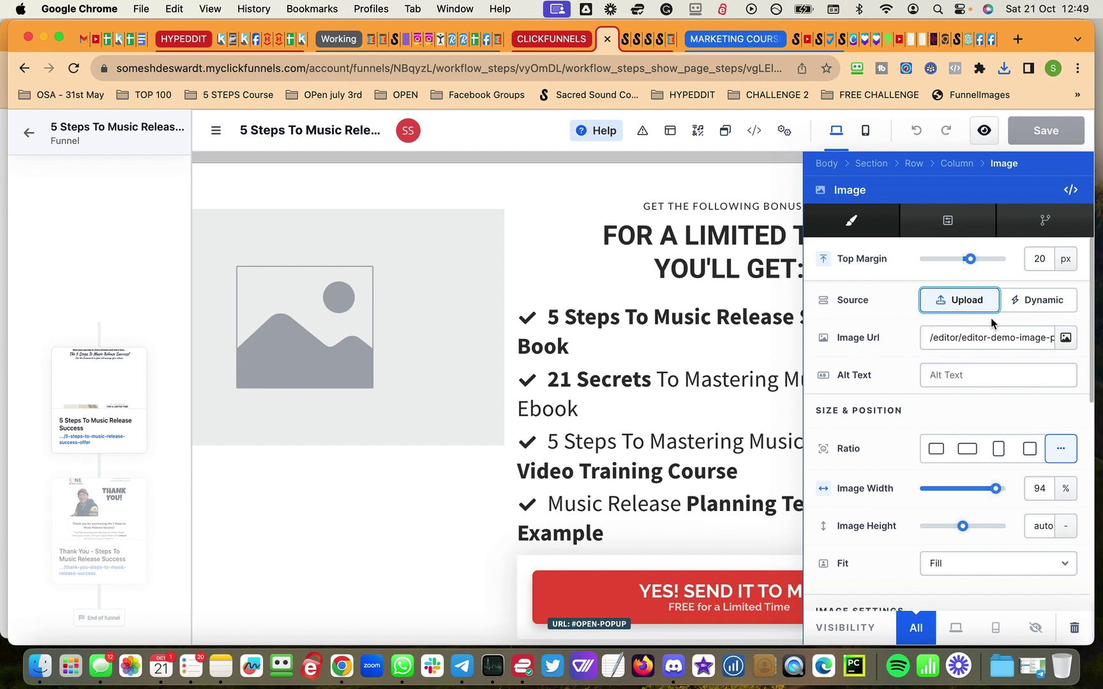
Step: Open the image gallery and display the pictures in the One song away folder
click(1066, 339)
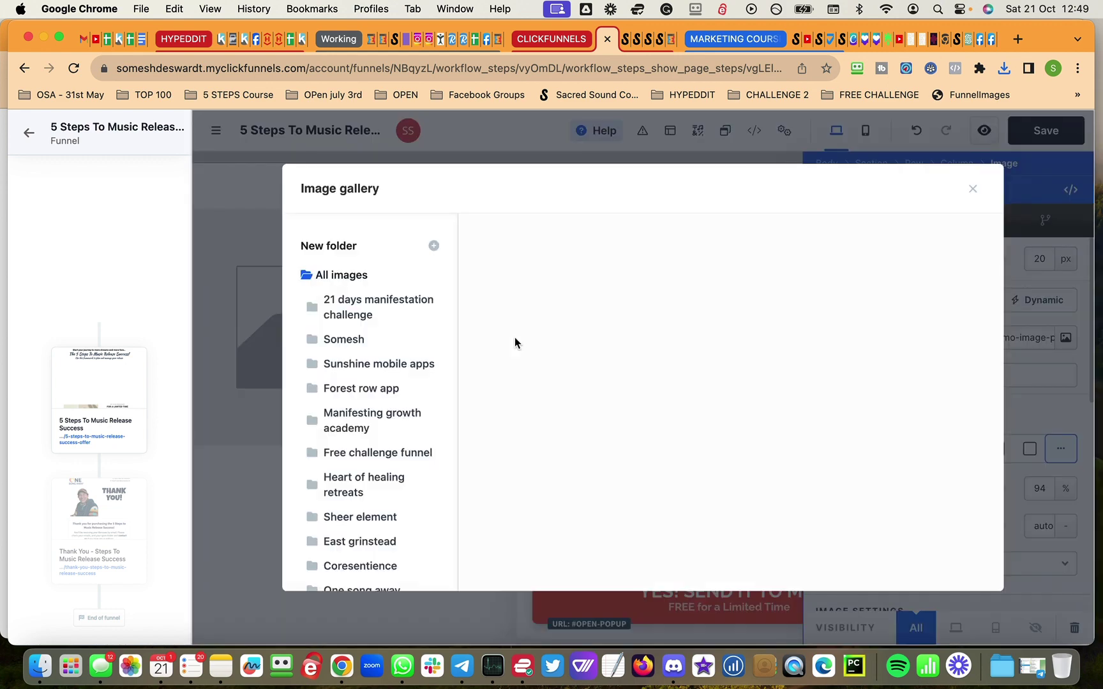
scroll(387, 327, down, 2)
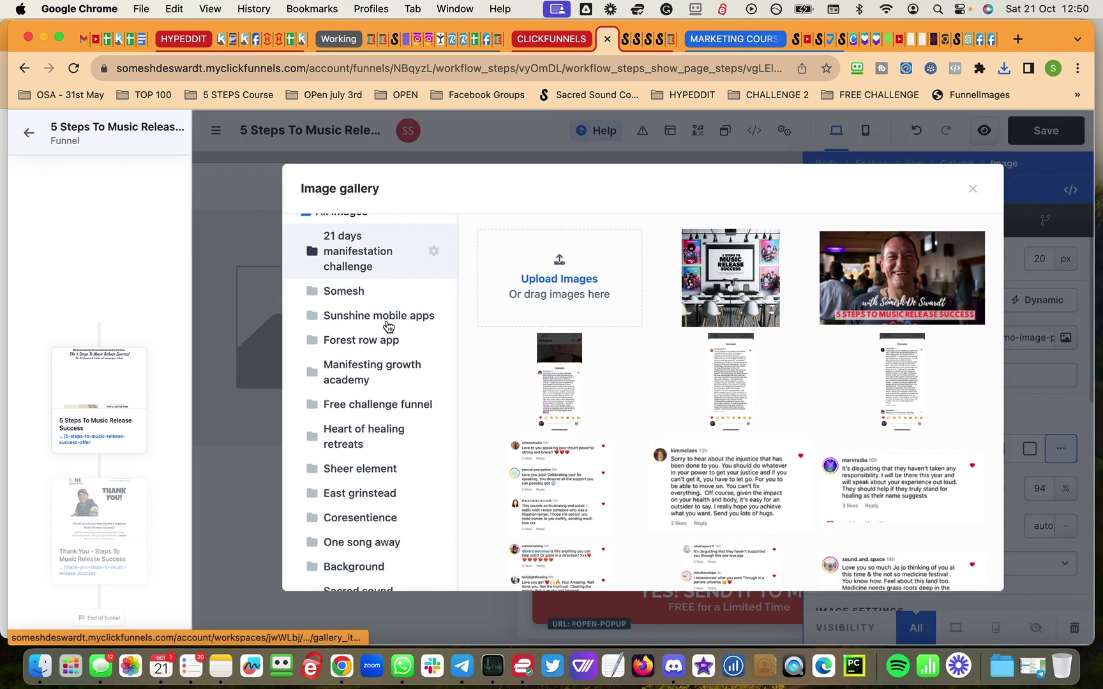
scroll(388, 328, down, 2)
scroll(377, 448, down, 1)
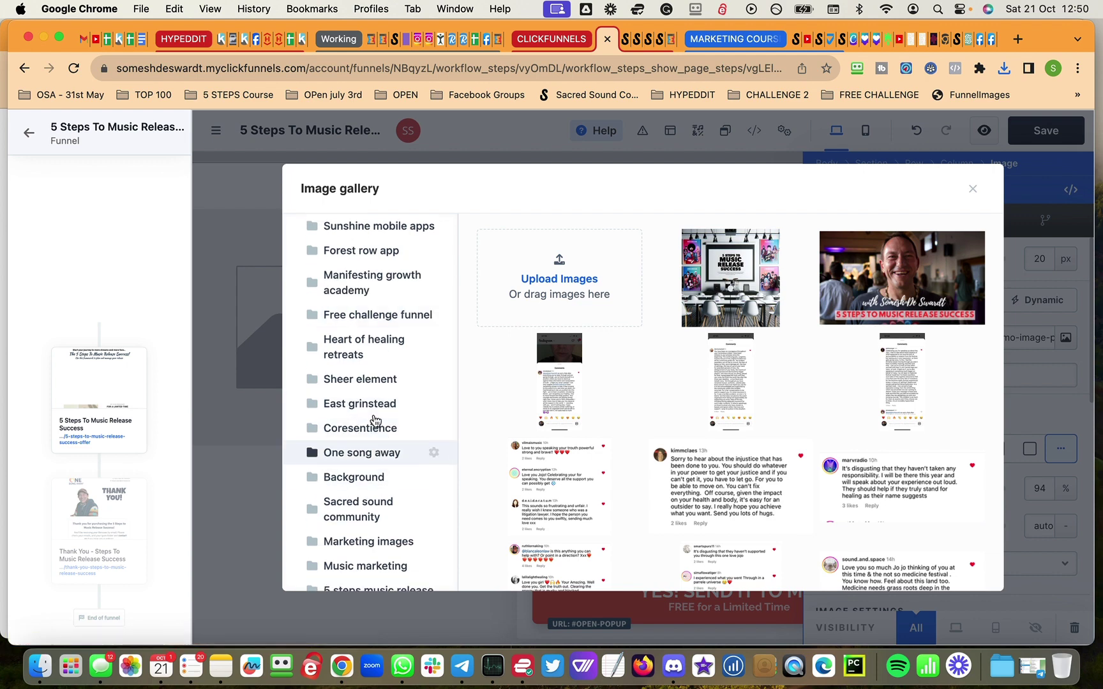
click(368, 459)
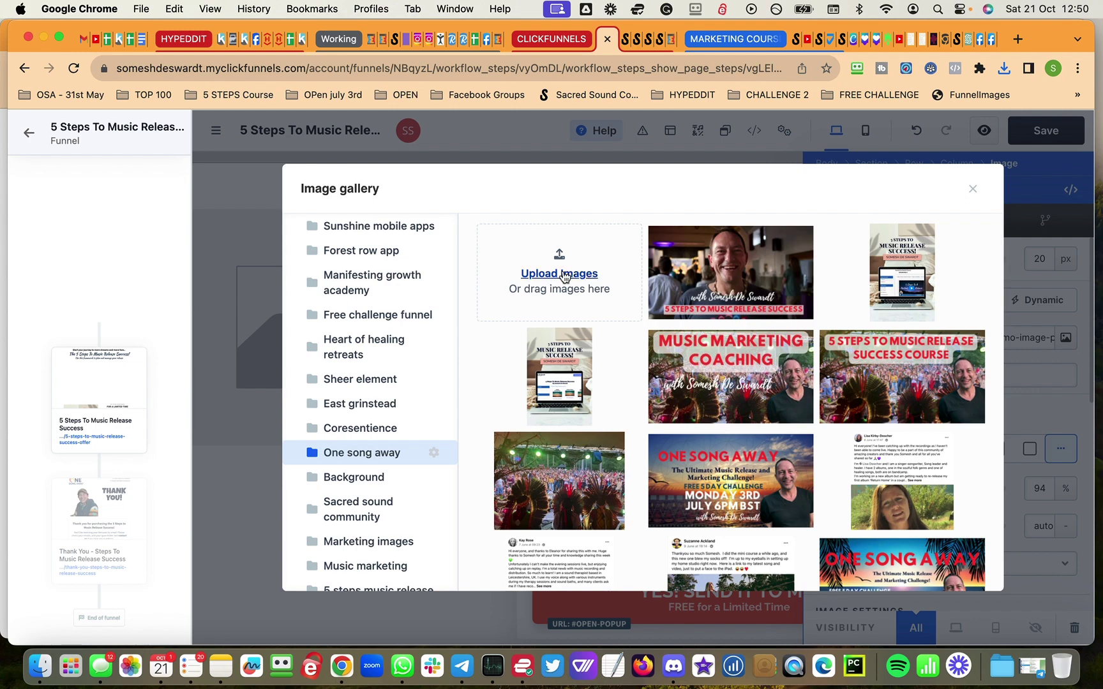
click(564, 276)
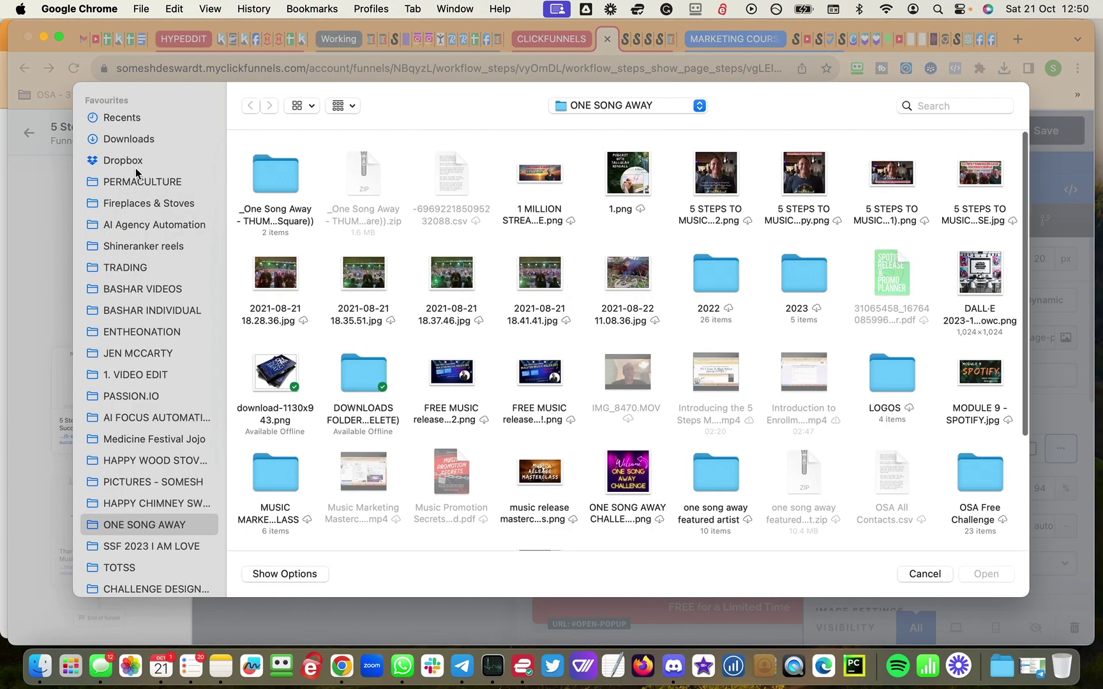
click(136, 141)
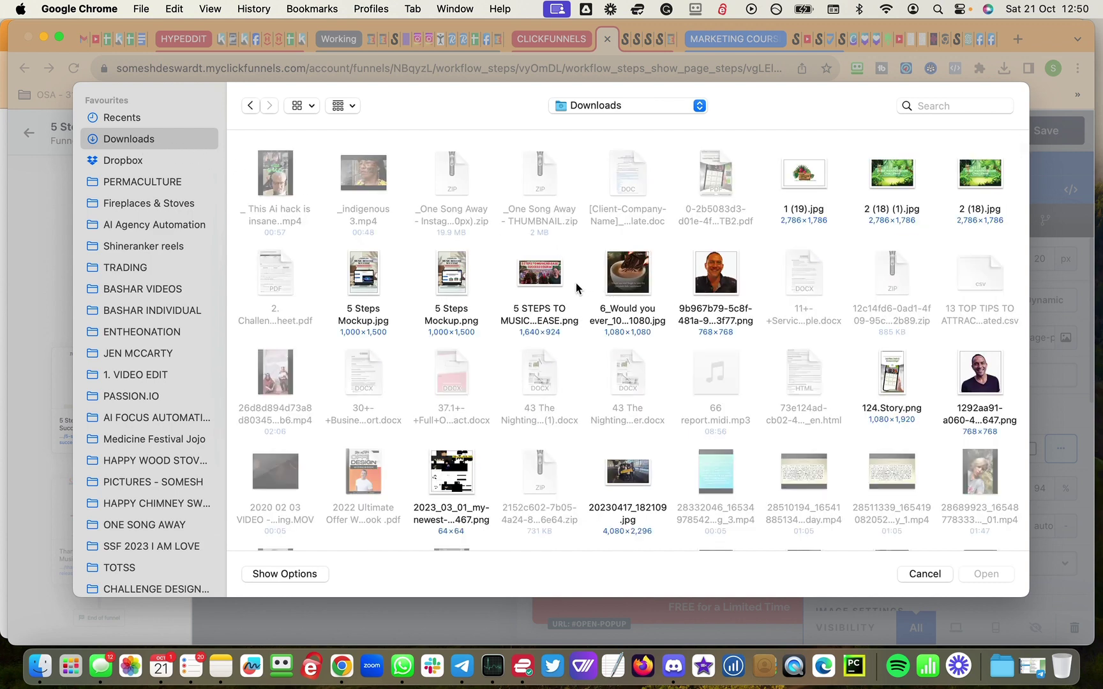
scroll(576, 288, down, 3)
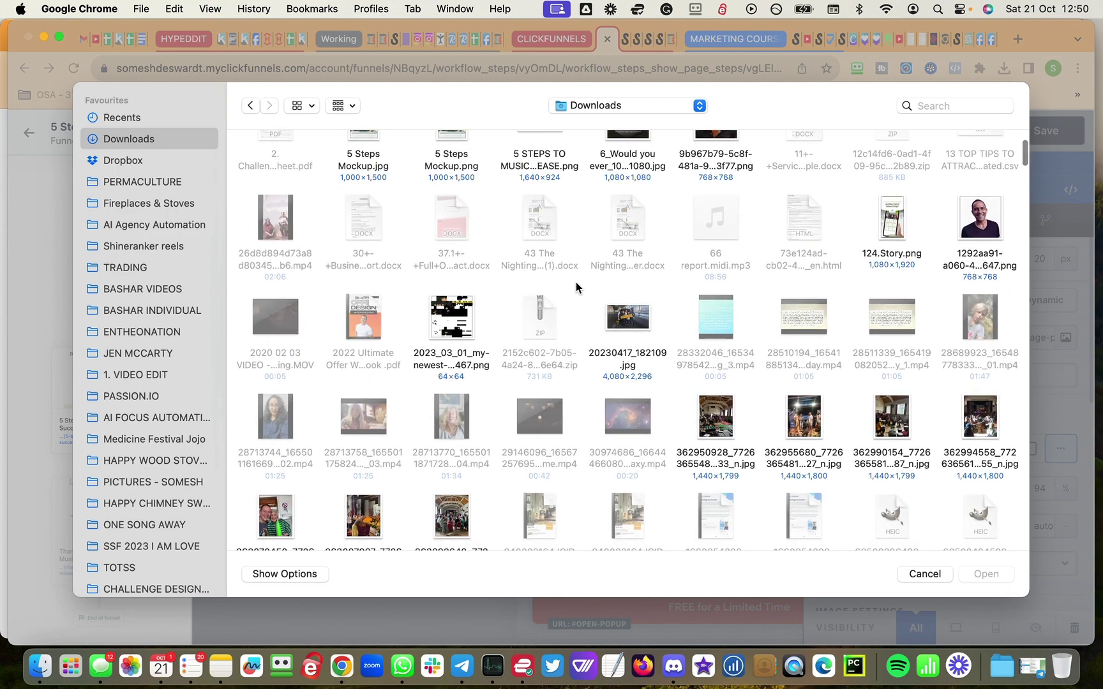
scroll(575, 287, down, 3)
scroll(577, 287, down, 2)
scroll(577, 288, down, 3)
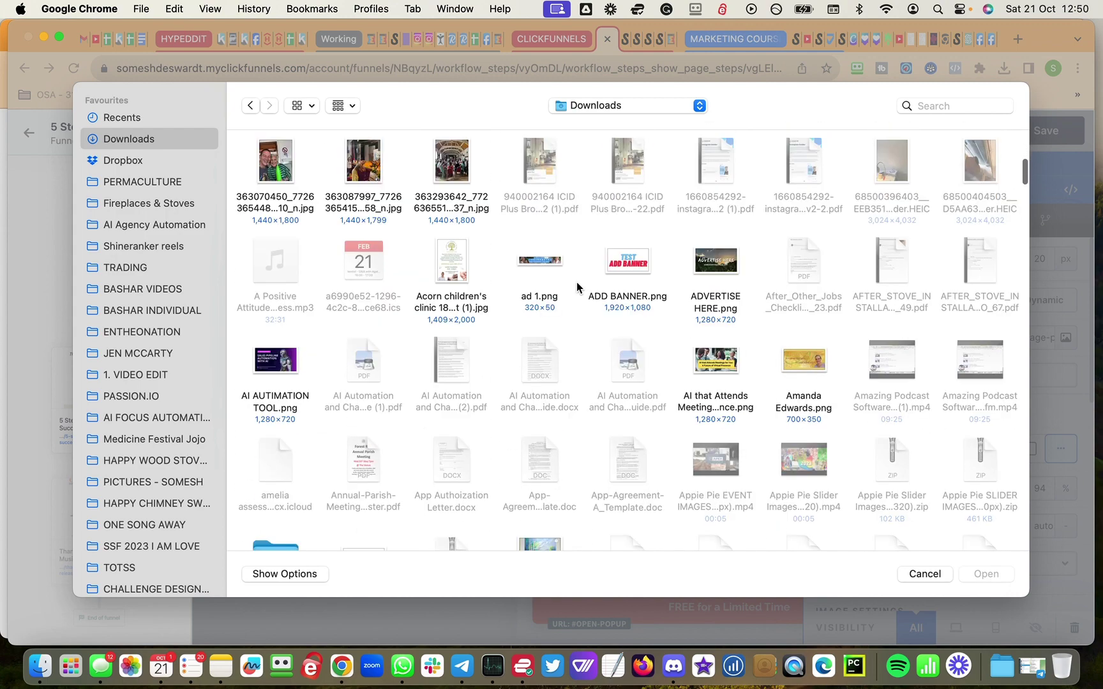
scroll(576, 287, down, 2)
click(297, 108)
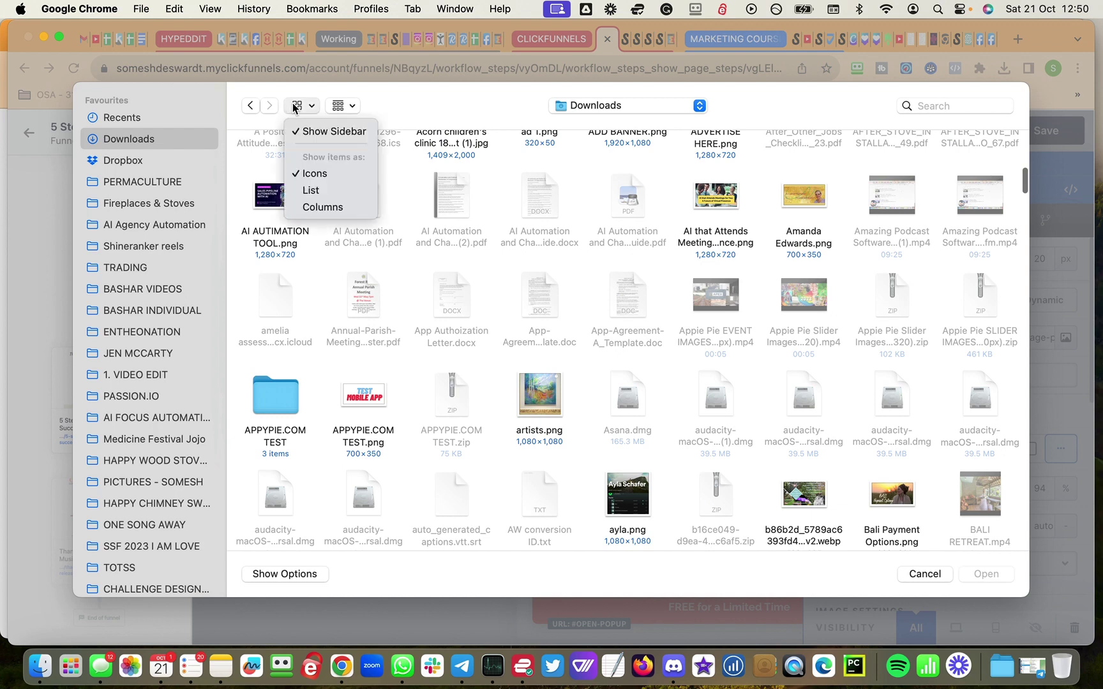
click(299, 113)
click(314, 187)
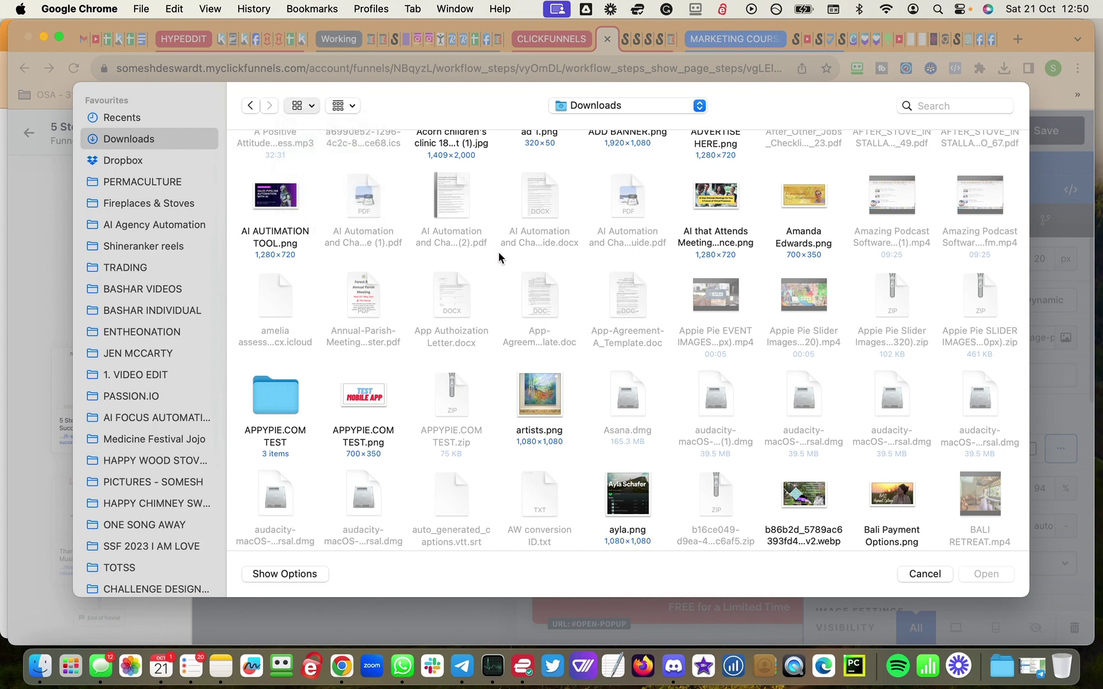
scroll(499, 253, up, 2)
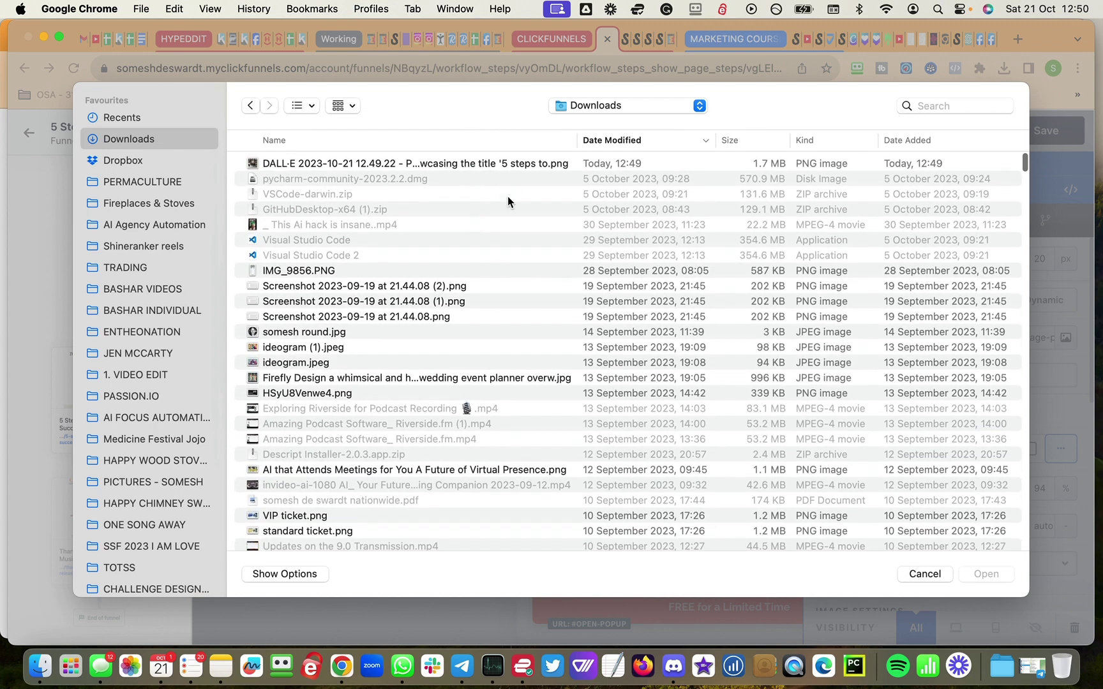
click(944, 575)
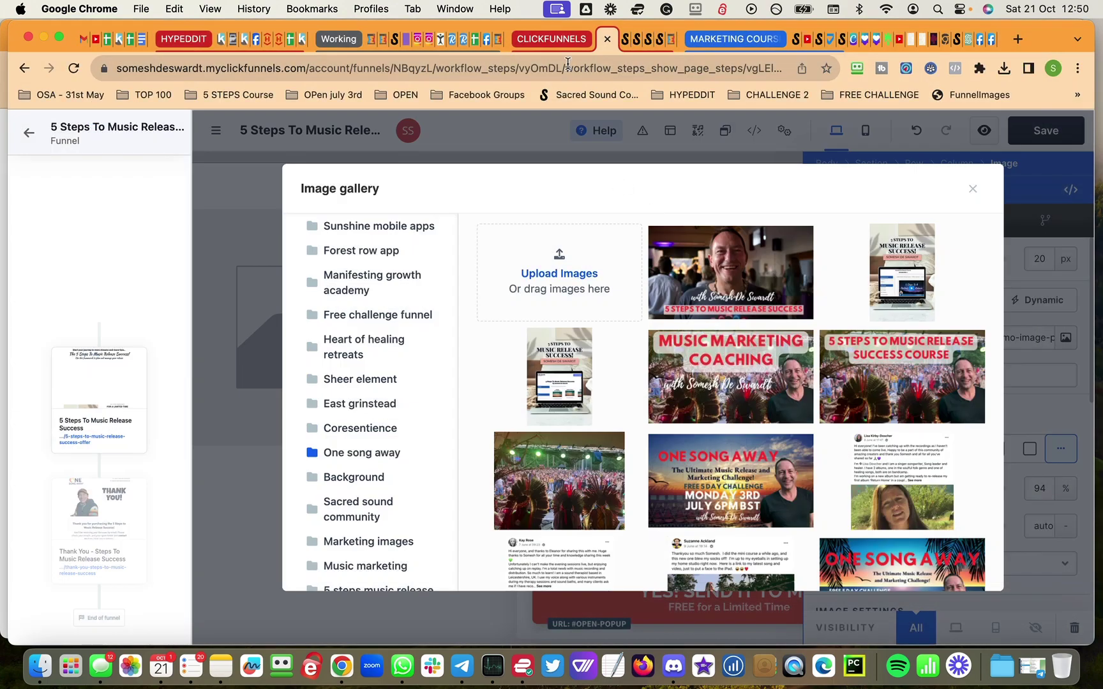
click(970, 43)
scroll(552, 274, up, 1)
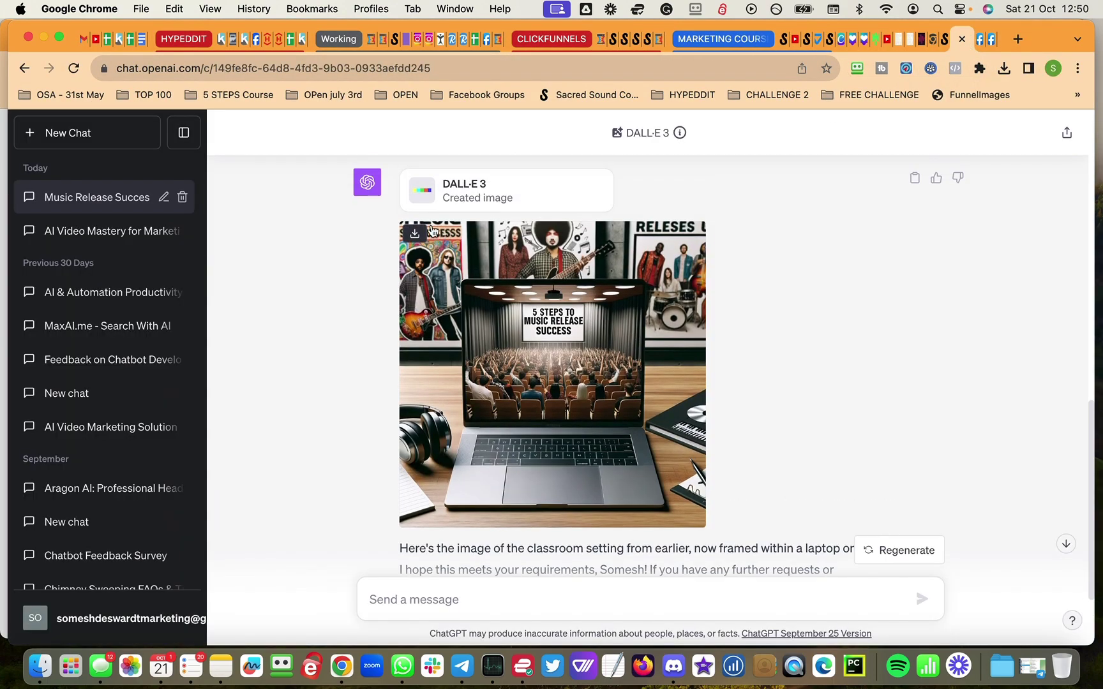
Step: Download the DALL·E 3 image showing the course title on a laptop screen
click(417, 234)
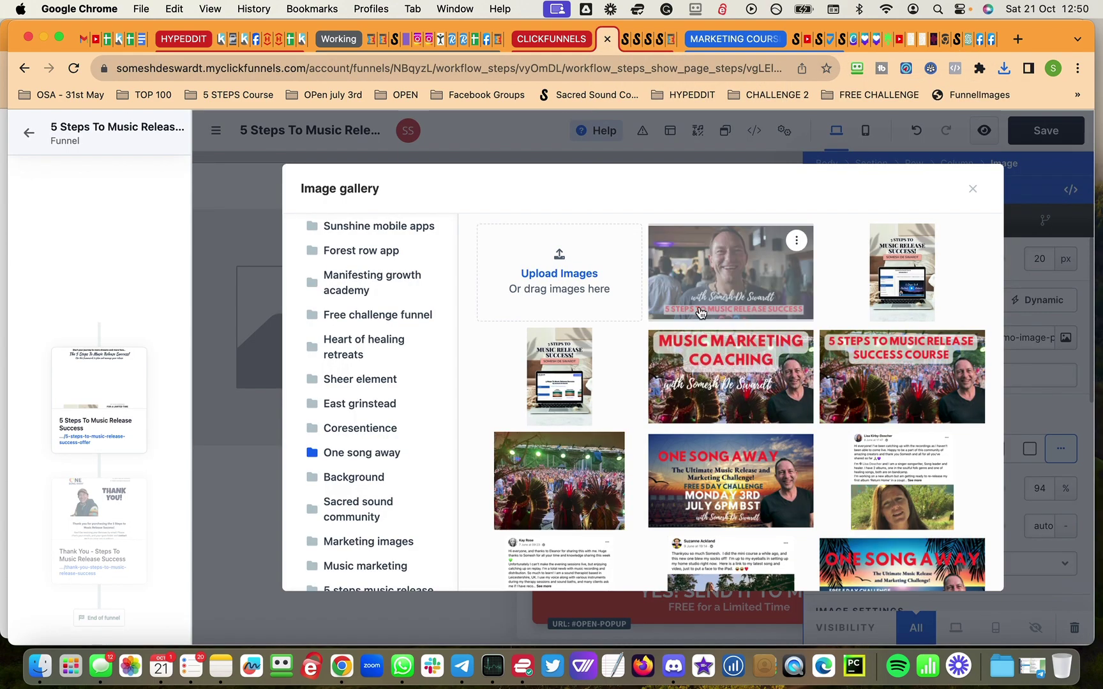
Step: Upload the DALL·E PNG from Downloads and insert it as the opt-in page's course image
click(559, 274)
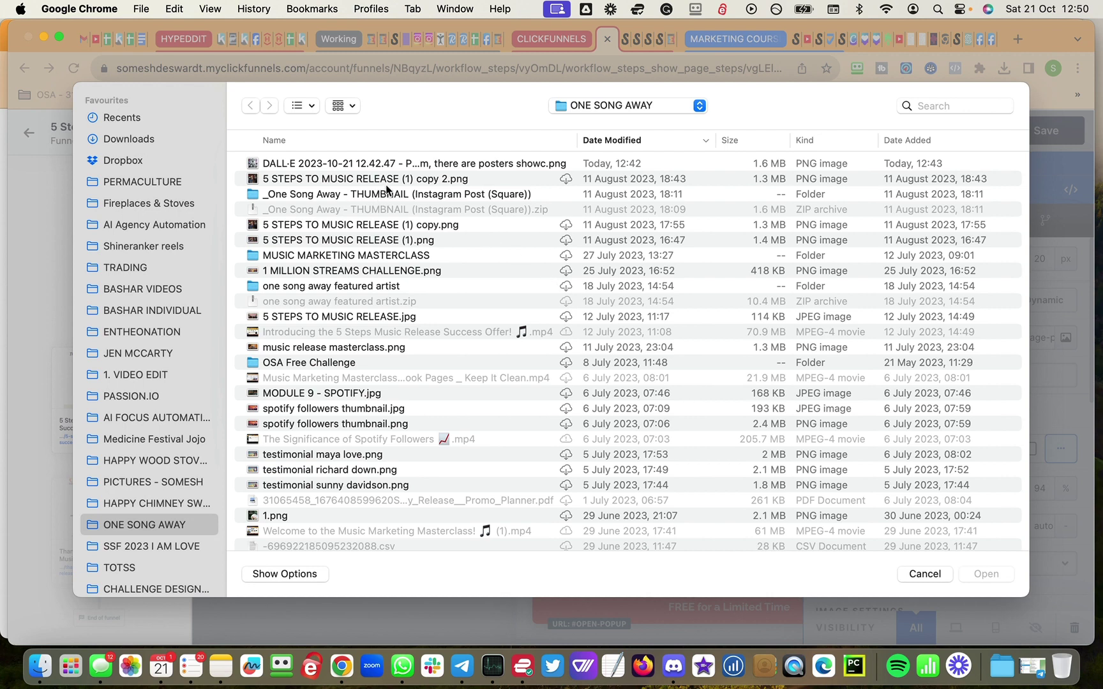
click(147, 143)
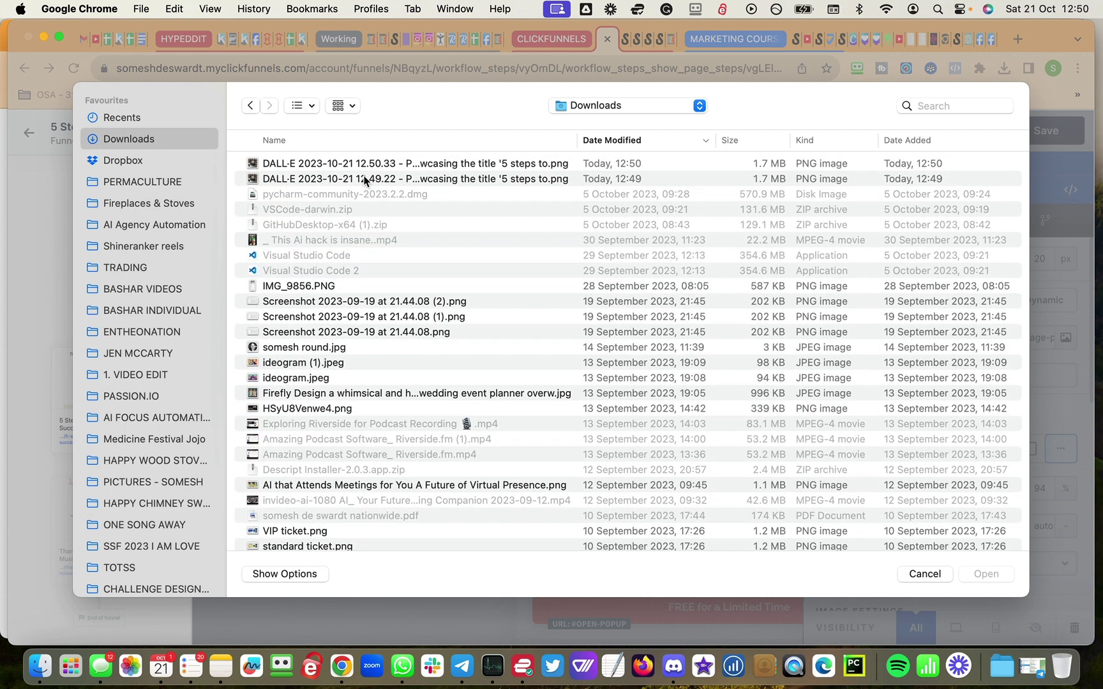
double_click(362, 176)
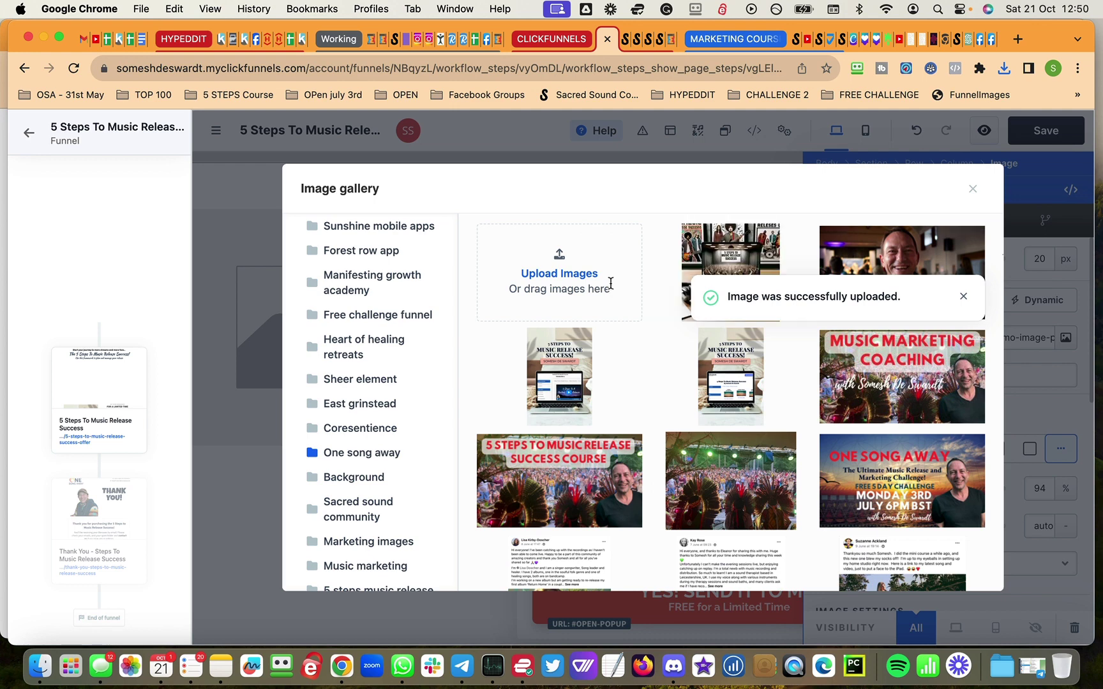
click(750, 248)
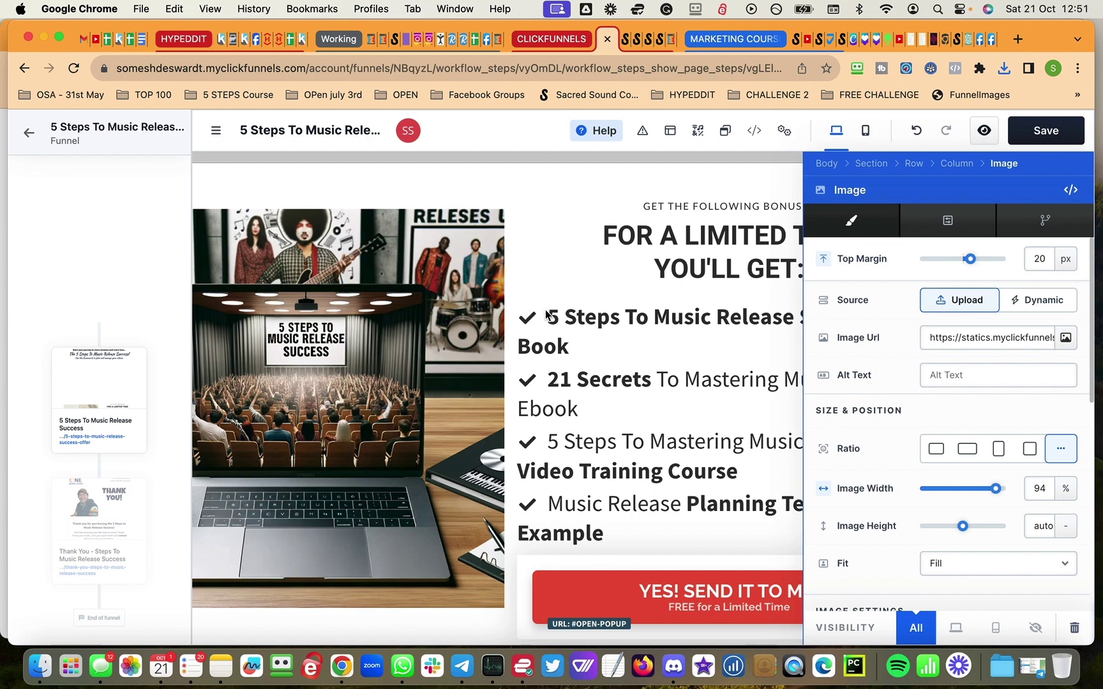
click(564, 277)
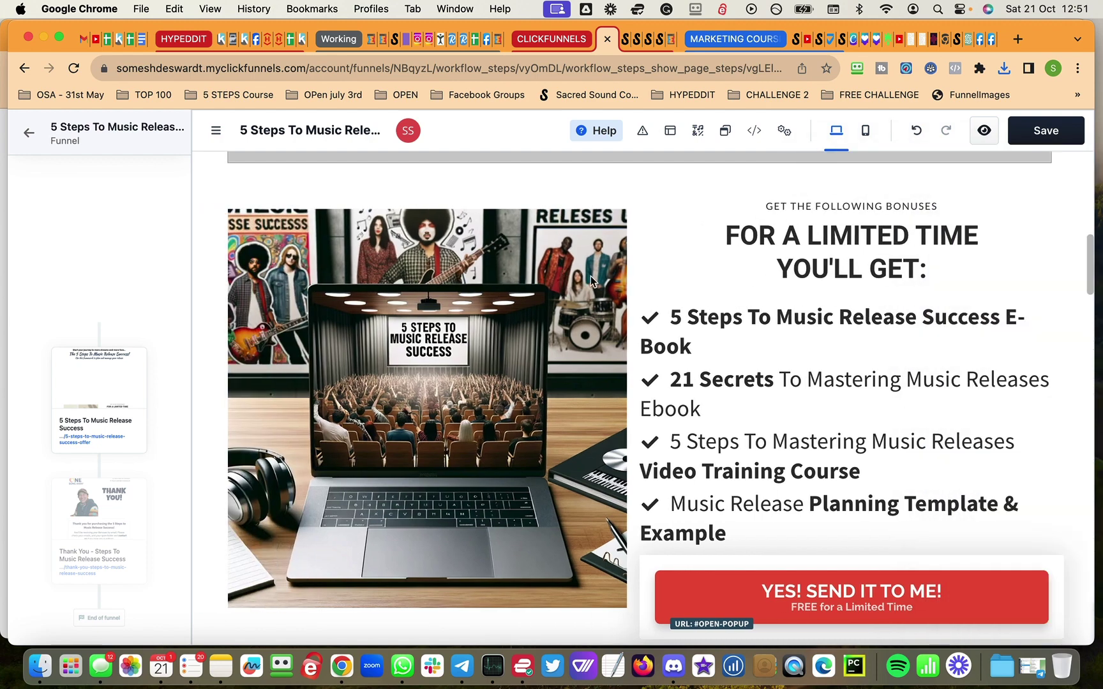
scroll(674, 288, down, 2)
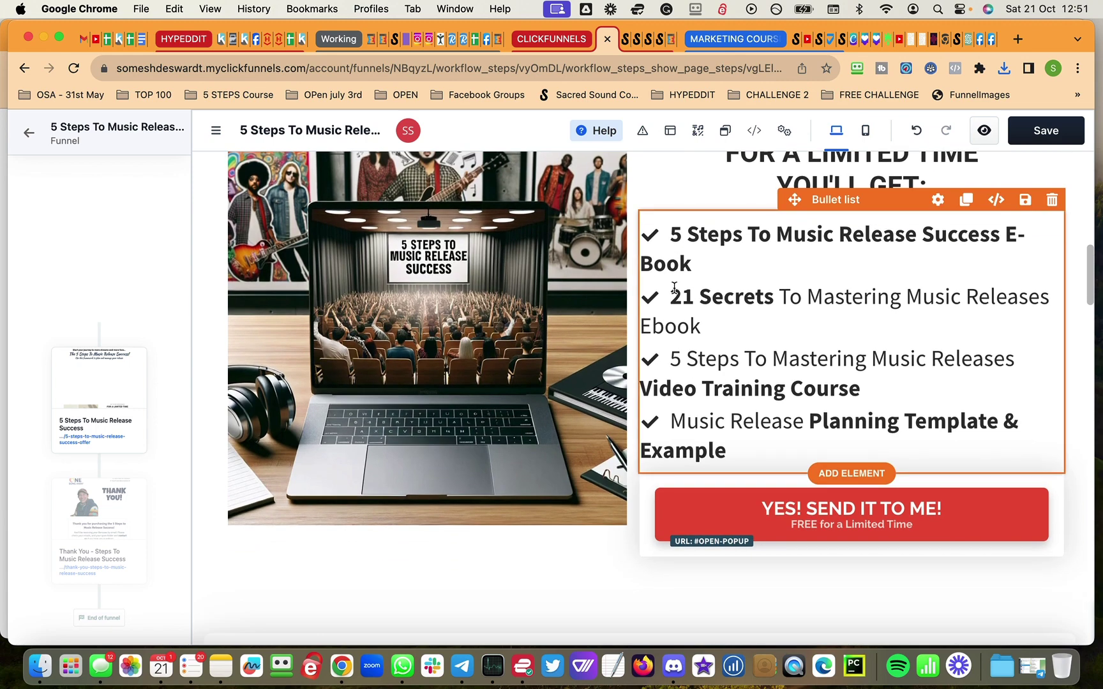
scroll(674, 287, up, 1)
scroll(674, 288, down, 3)
scroll(673, 288, down, 2)
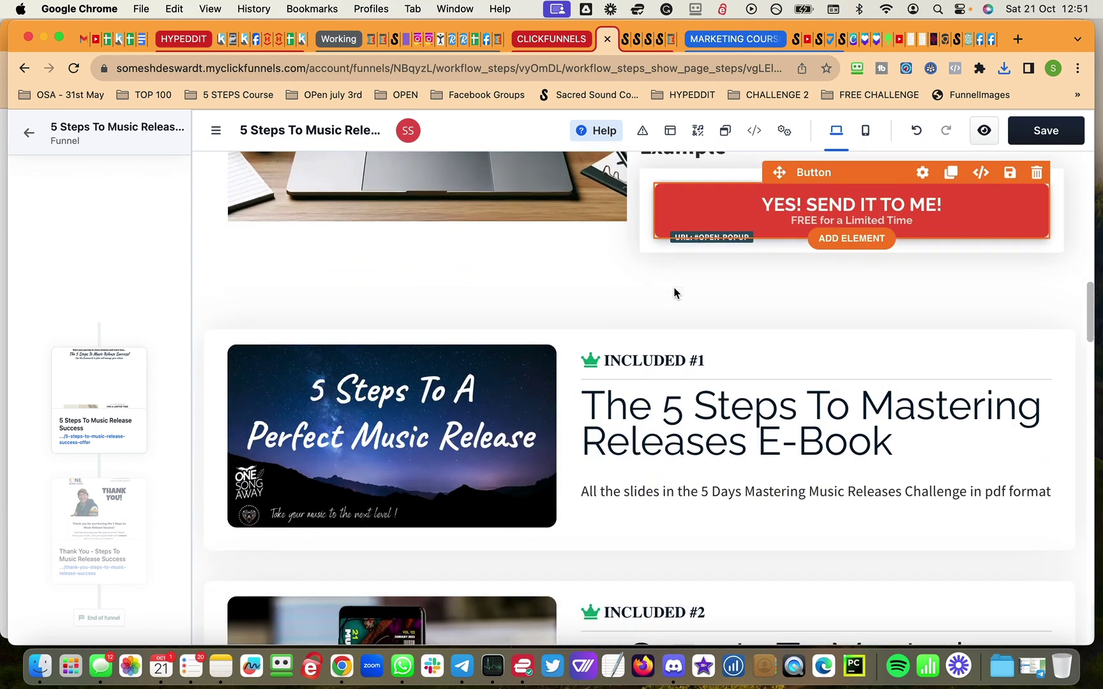
scroll(673, 293, down, 1)
scroll(674, 291, down, 1)
scroll(674, 291, down, 2)
scroll(673, 291, down, 2)
scroll(675, 291, down, 2)
scroll(674, 292, down, 1)
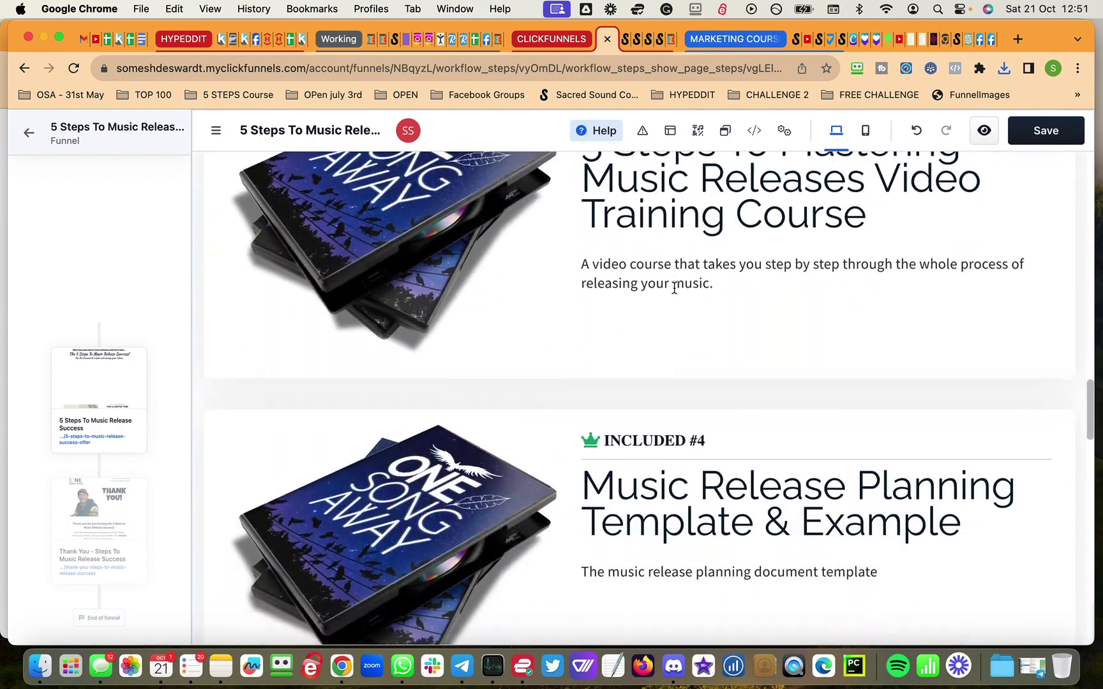
scroll(674, 291, down, 2)
scroll(674, 291, down, 3)
scroll(674, 291, down, 2)
scroll(674, 291, down, 2)
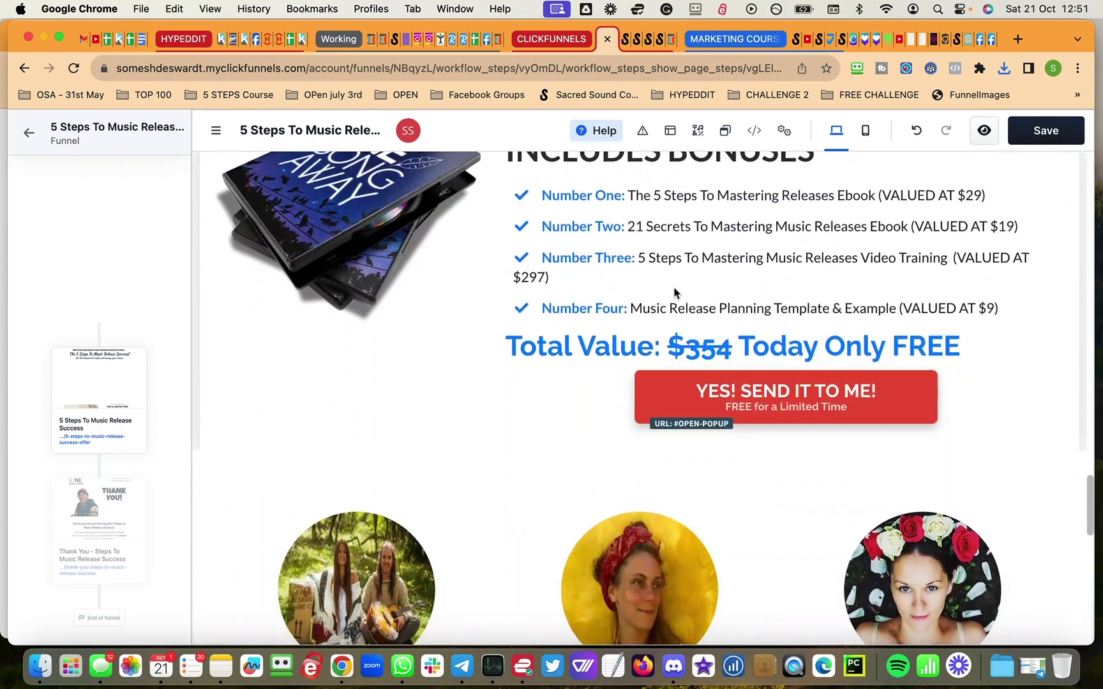
scroll(674, 292, down, 3)
scroll(674, 291, down, 3)
scroll(674, 291, down, 3)
scroll(673, 291, up, 2)
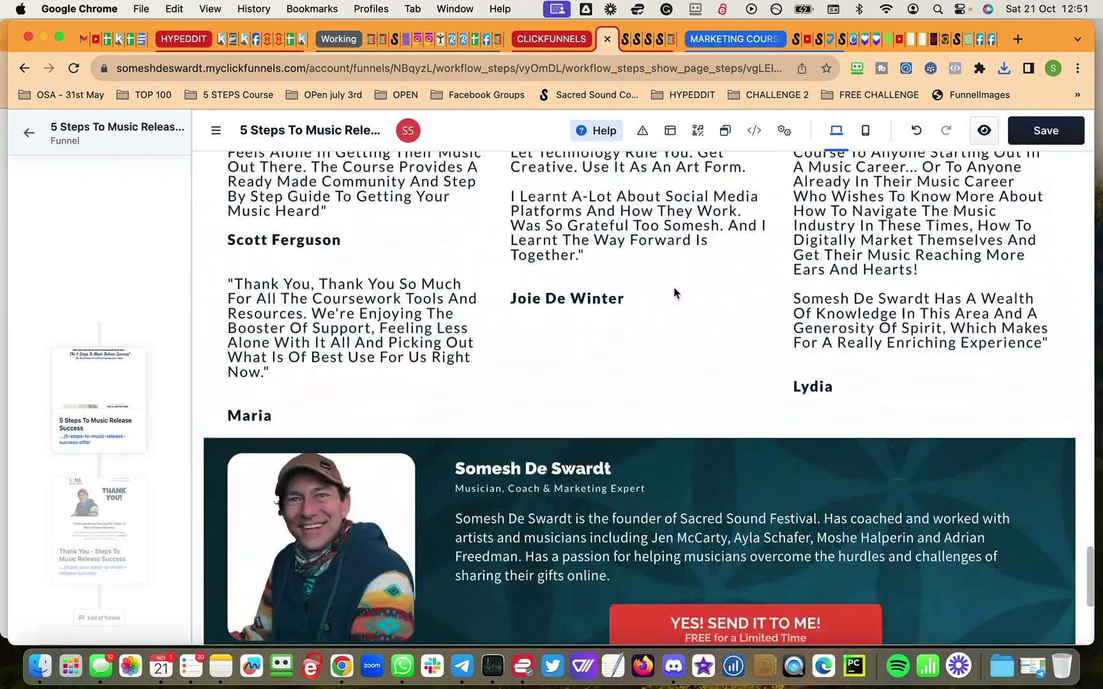
scroll(674, 292, up, 5)
scroll(673, 291, up, 5)
scroll(674, 291, up, 5)
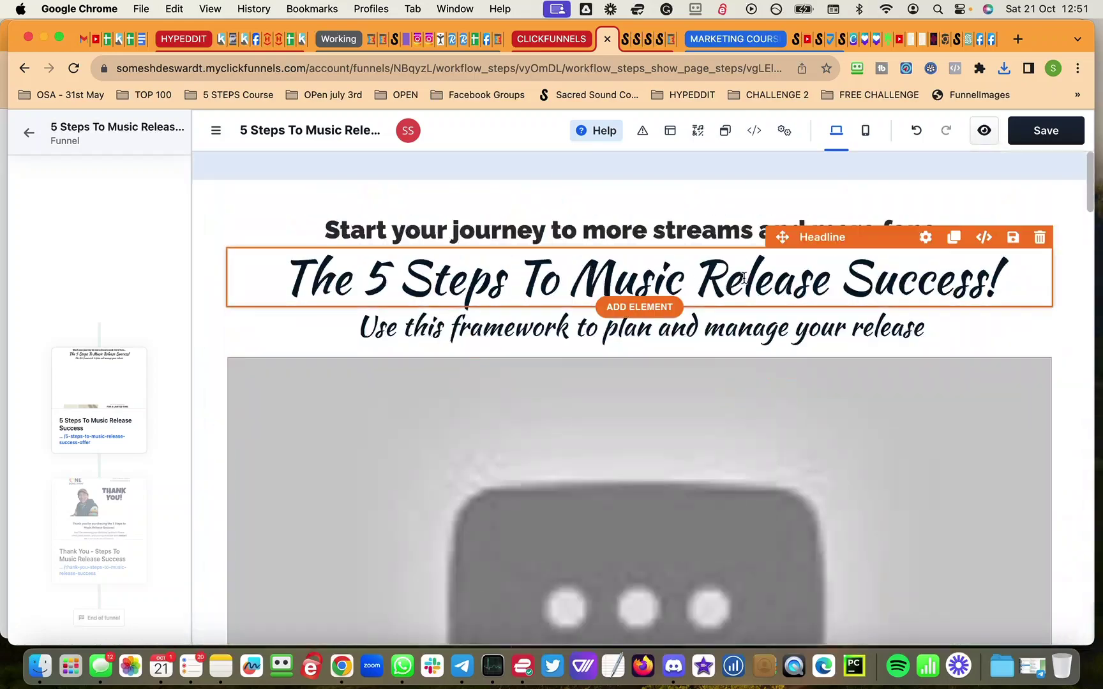